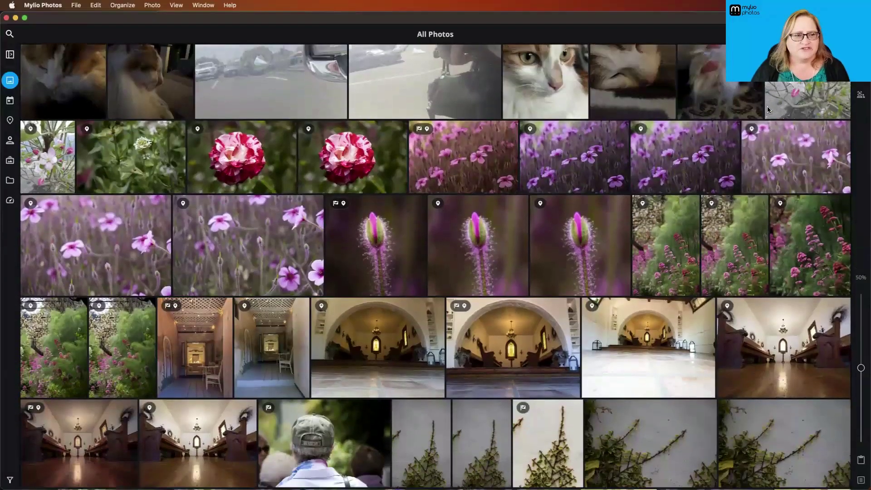
Scroll down through the All Photos grid of flower, chapel and garden photos
{"action": "scroll", "coordinate": [767, 110], "scroll_direction": "down", "scroll_amount": 2}
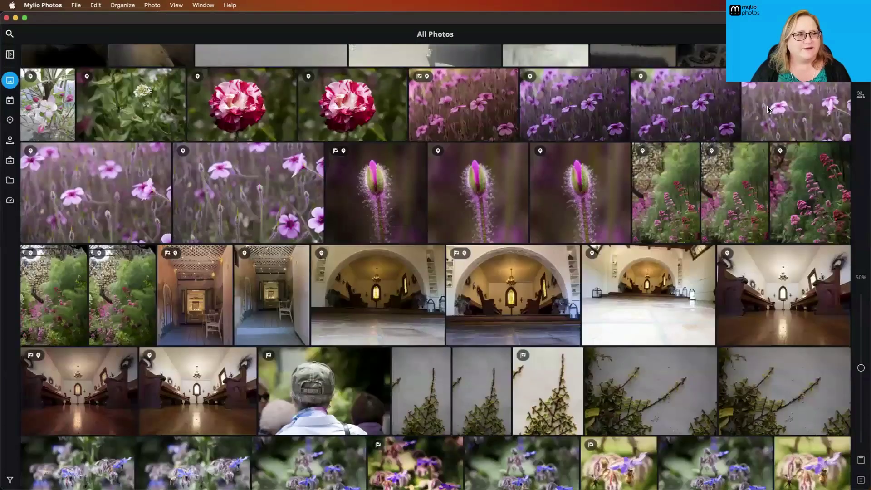
{"action": "scroll", "coordinate": [767, 109], "scroll_direction": "down", "scroll_amount": 1}
{"action": "scroll", "coordinate": [768, 109], "scroll_direction": "down", "scroll_amount": 1}
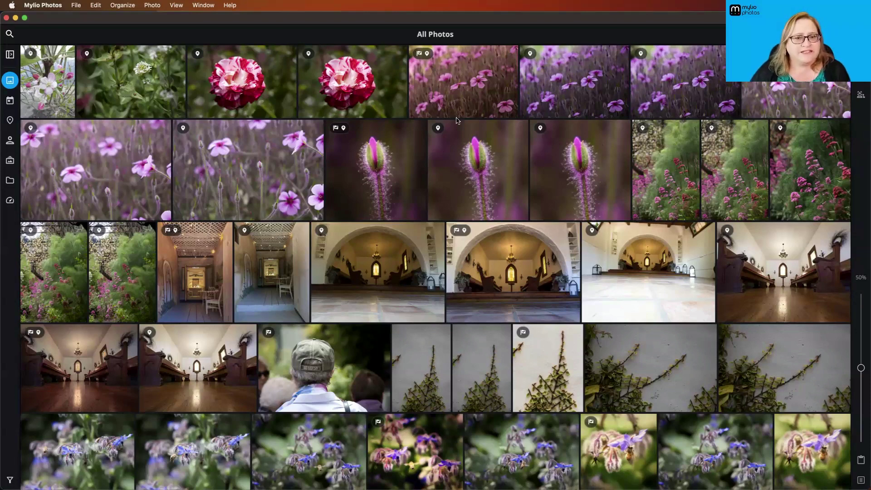
Open the quick filters panel, search the filters for 'dog', then clear the search
{"action": "left_click", "coordinate": [11, 55]}
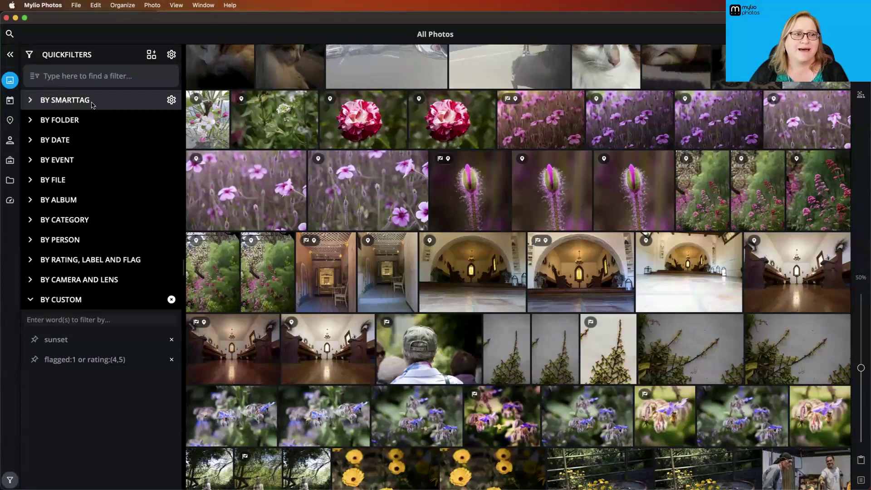
{"action": "left_click", "coordinate": [84, 79]}
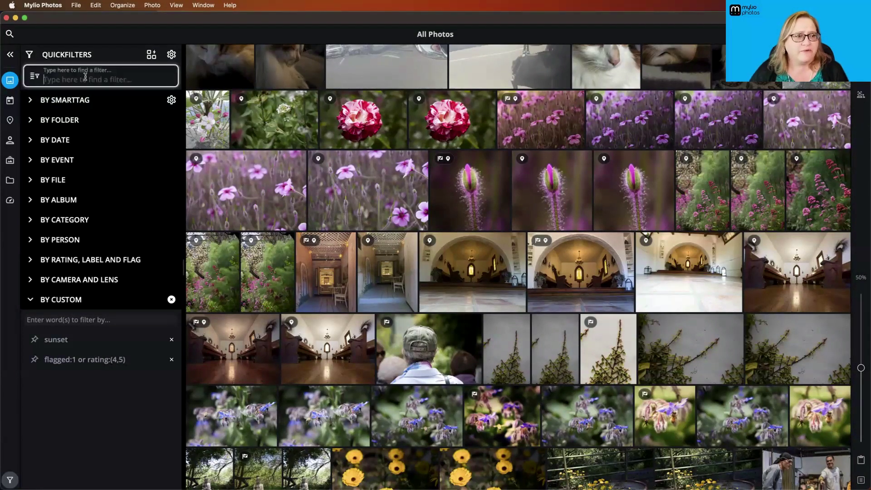
{"action": "type", "text": "dog"}
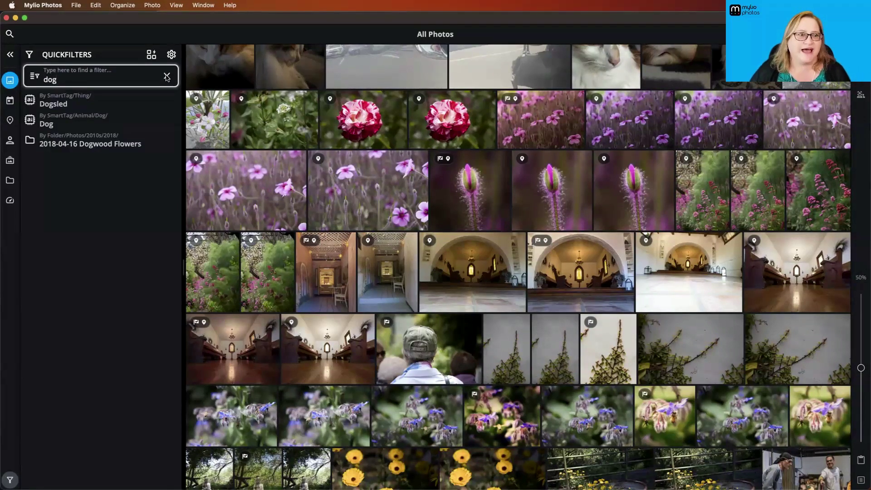
{"action": "left_click", "coordinate": [167, 77]}
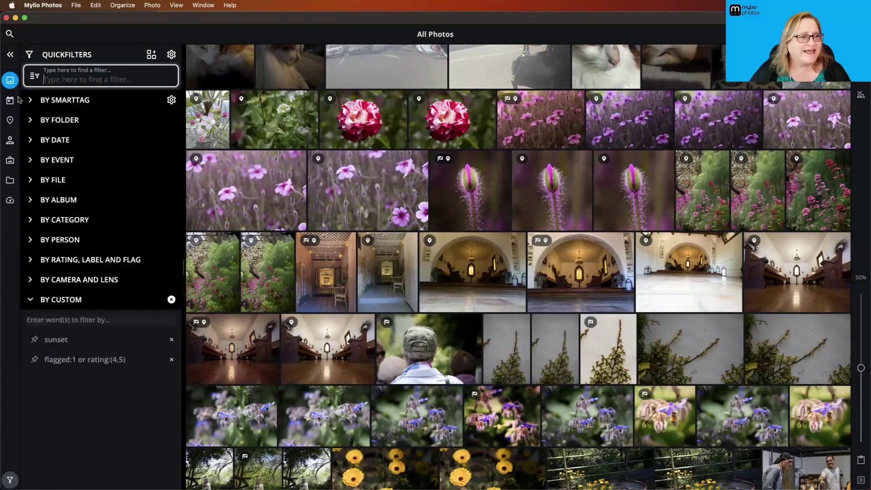
Expand the Activity and Animal smart tag groups and filter All Photos to Baseball
{"action": "left_click", "coordinate": [29, 102]}
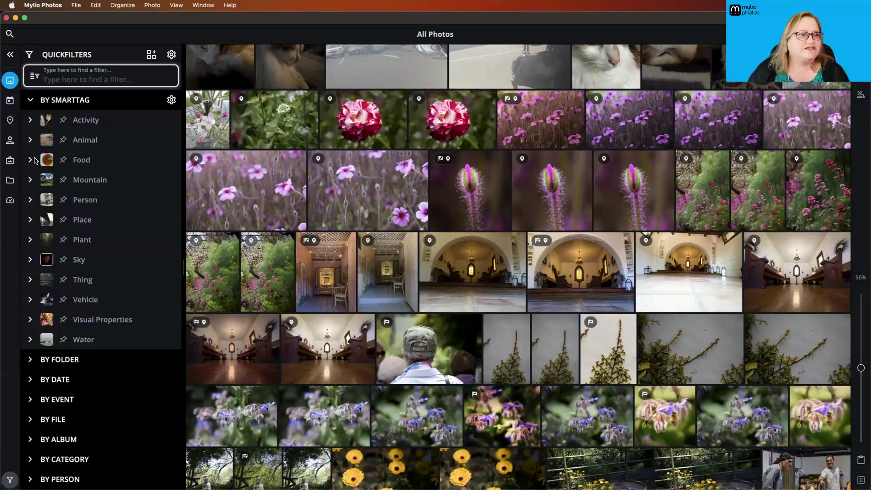
{"action": "left_click", "coordinate": [29, 121]}
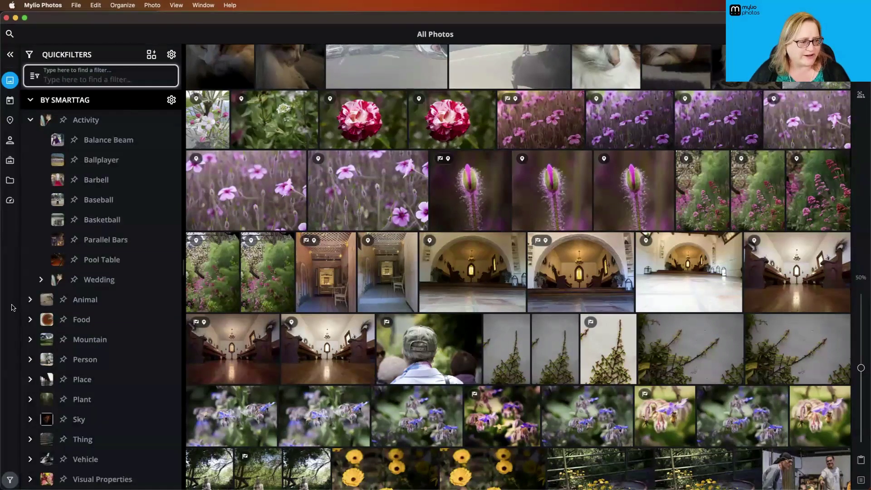
{"action": "left_click", "coordinate": [29, 300]}
{"action": "scroll", "coordinate": [119, 282], "scroll_direction": "down", "scroll_amount": 1}
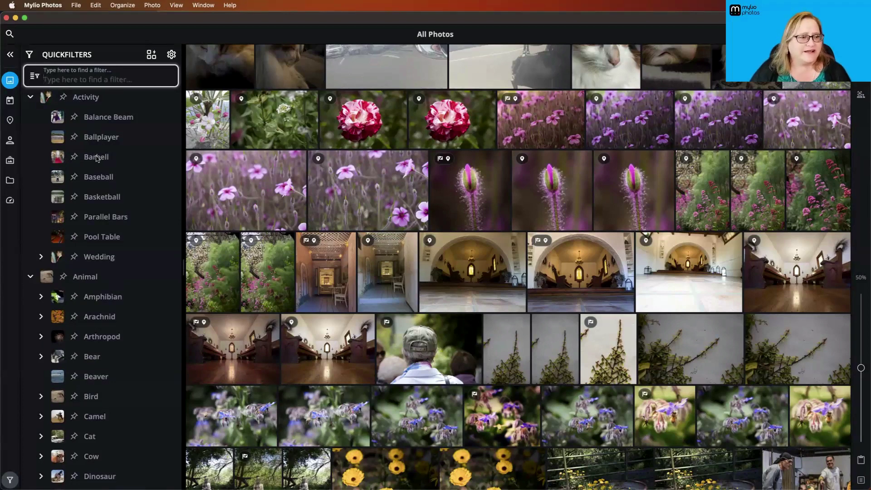
{"action": "left_click", "coordinate": [97, 178]}
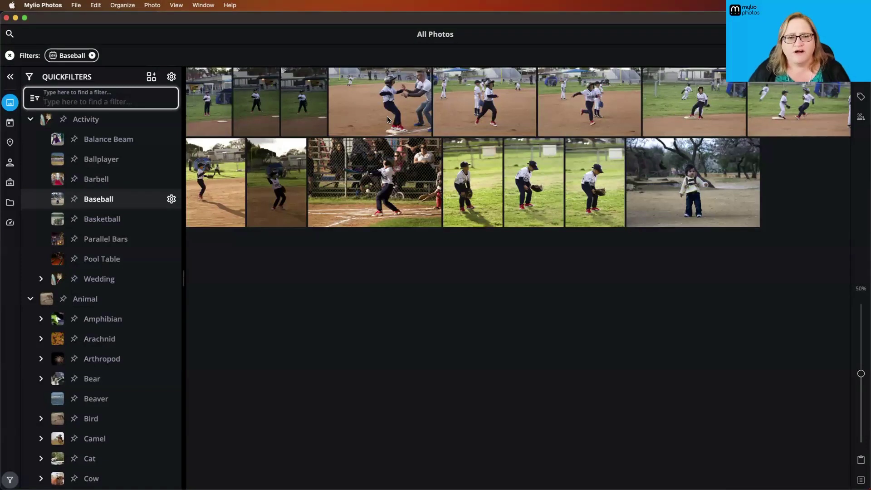
Select the child-in-dirt photo, then switch the filter from Balance Beam to Fish
{"action": "left_click", "coordinate": [700, 195]}
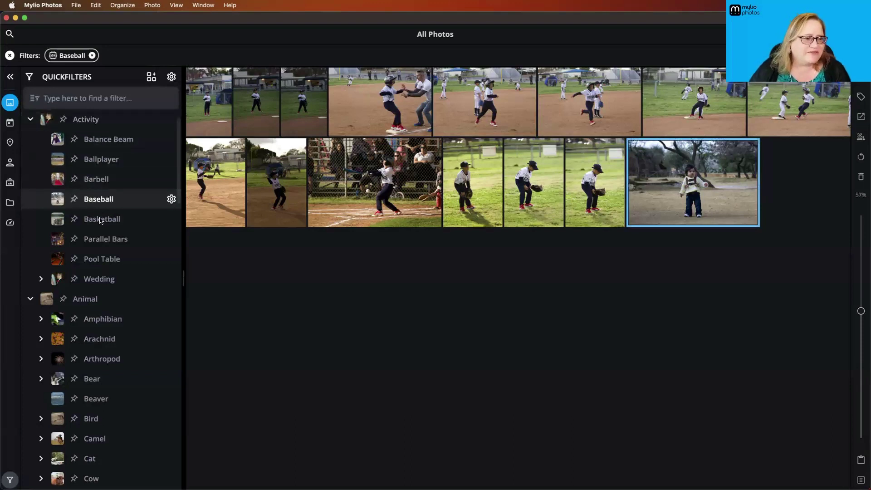
{"action": "left_click", "coordinate": [105, 143]}
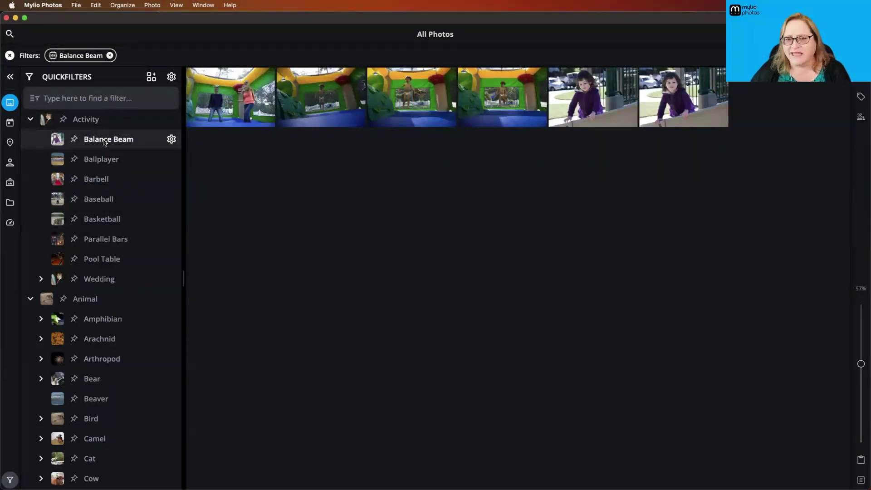
{"action": "left_click", "coordinate": [30, 120]}
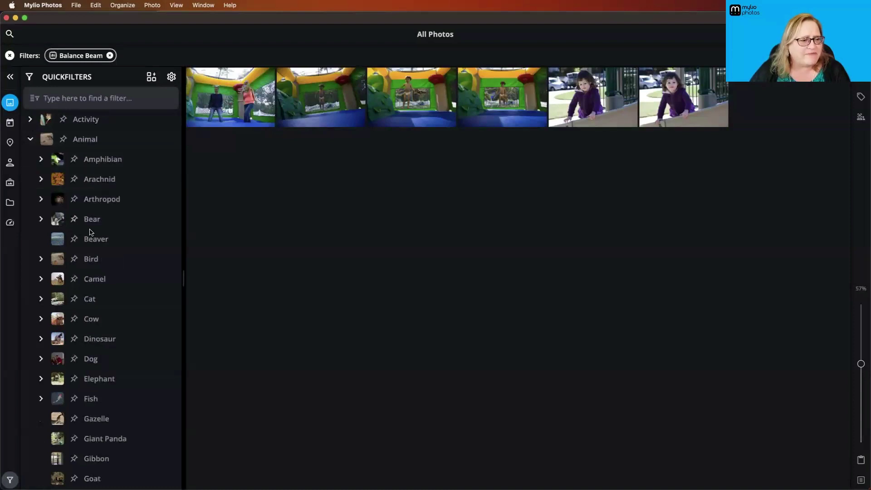
{"action": "scroll", "coordinate": [87, 231], "scroll_direction": "down", "scroll_amount": 5}
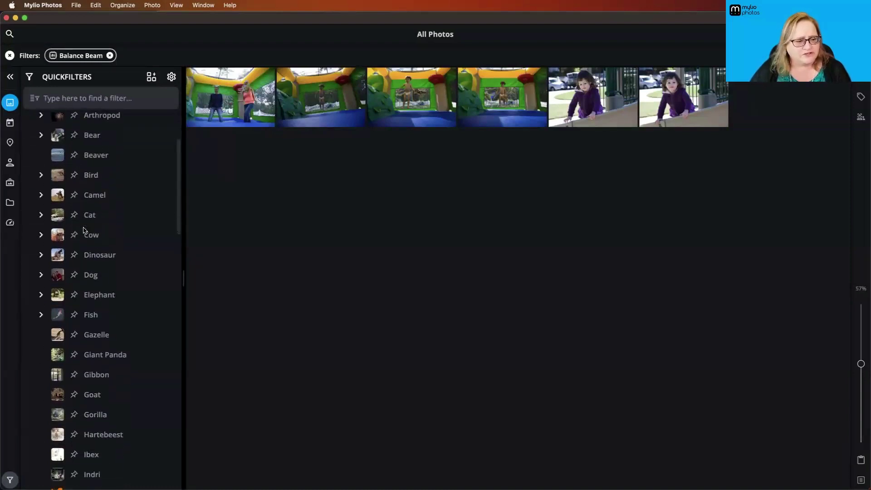
{"action": "scroll", "coordinate": [83, 230], "scroll_direction": "down", "scroll_amount": 1}
{"action": "left_click", "coordinate": [109, 267]}
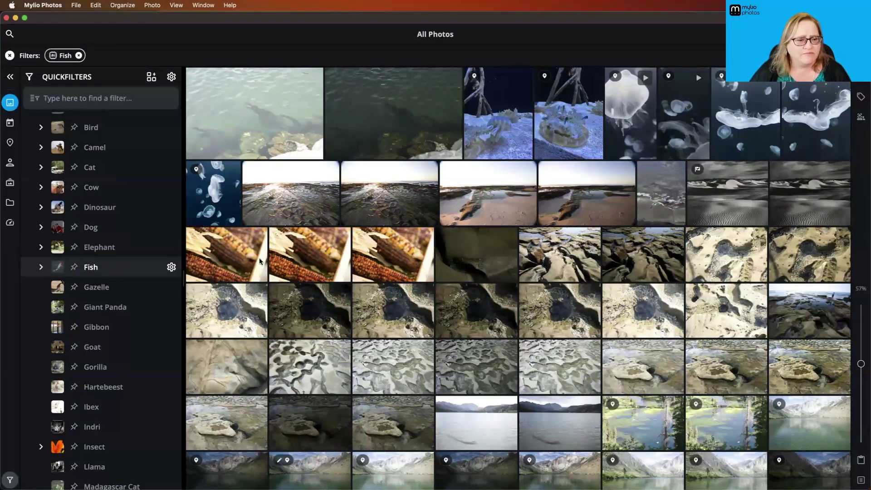
Lower the Fish tag's AI sensitivity to about 8% and apply it
{"action": "left_click", "coordinate": [171, 267]}
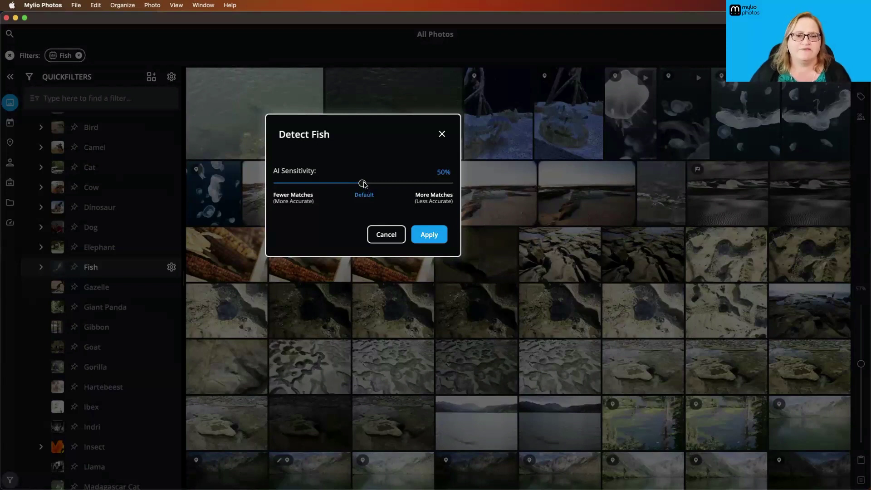
{"action": "left_click_drag", "start_coordinate": [363, 185], "coordinate": [288, 187]}
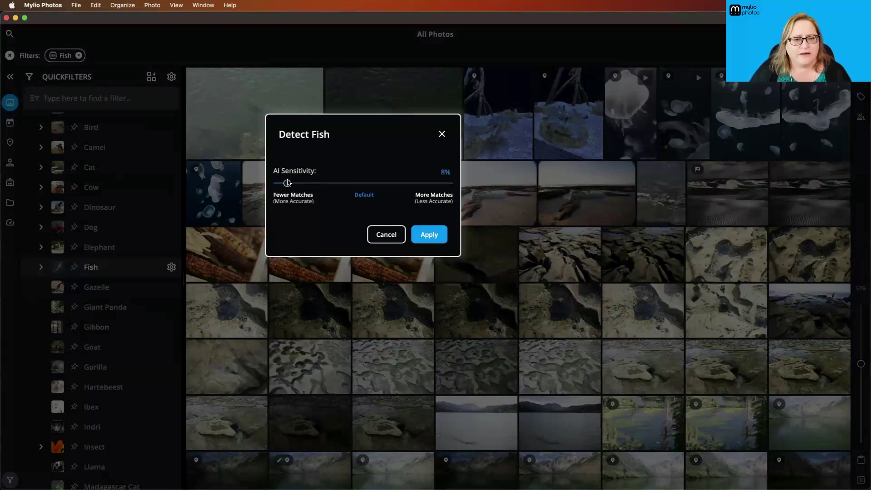
{"action": "left_click", "coordinate": [423, 235]}
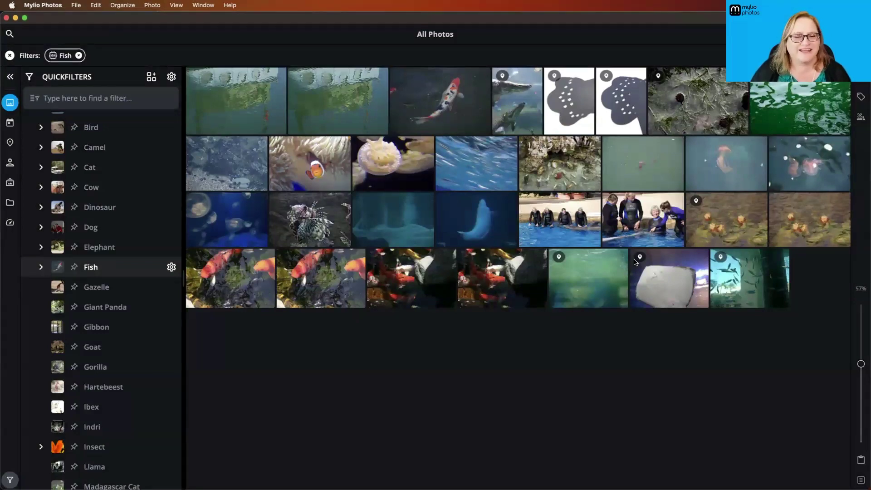
Raise the Fish tag's AI sensitivity to a very high setting and apply it
{"action": "left_click", "coordinate": [171, 267]}
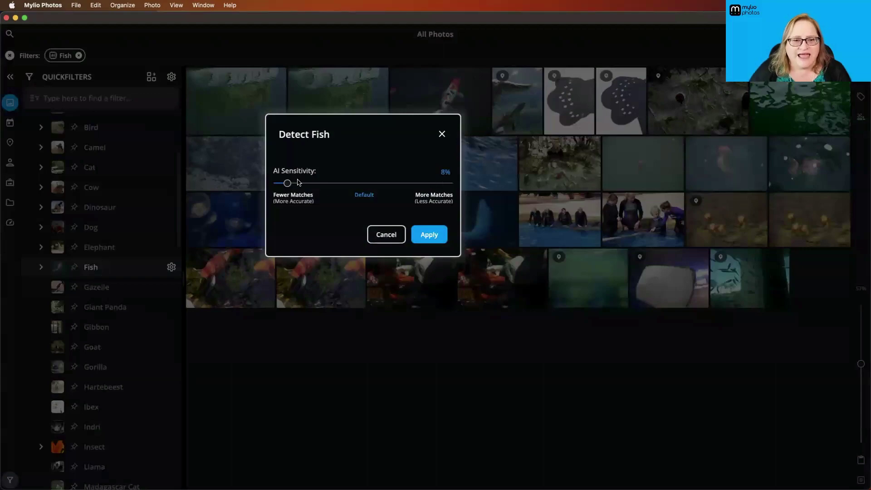
{"action": "left_click_drag", "start_coordinate": [288, 182], "coordinate": [434, 184]}
{"action": "left_click", "coordinate": [434, 233]}
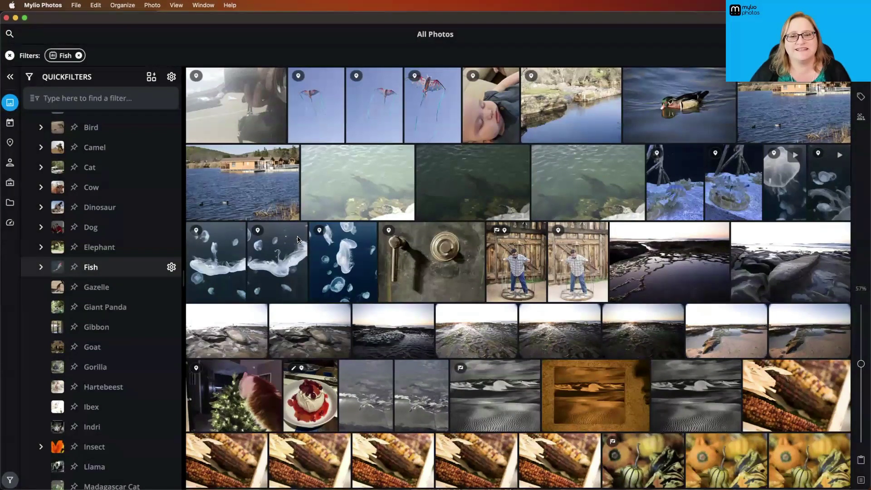
Reset the Fish sensitivity to the 50% default, apply it, and review the results
{"action": "left_click", "coordinate": [171, 267]}
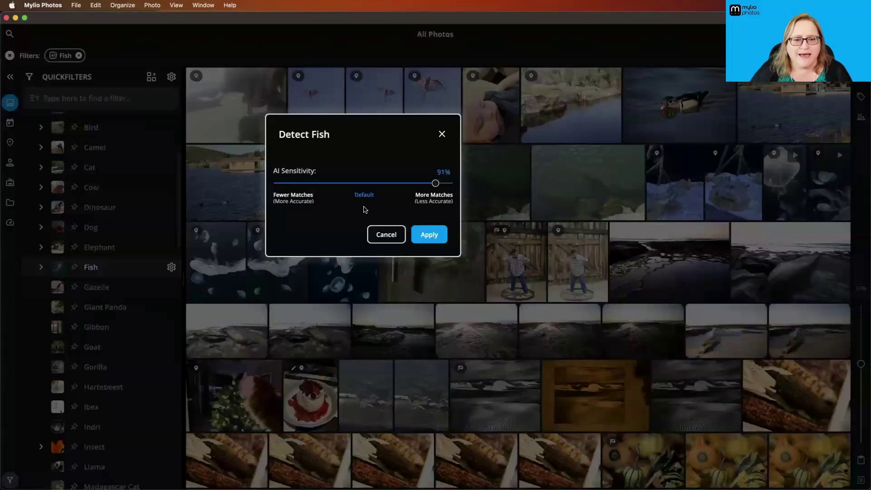
{"action": "left_click", "coordinate": [367, 195]}
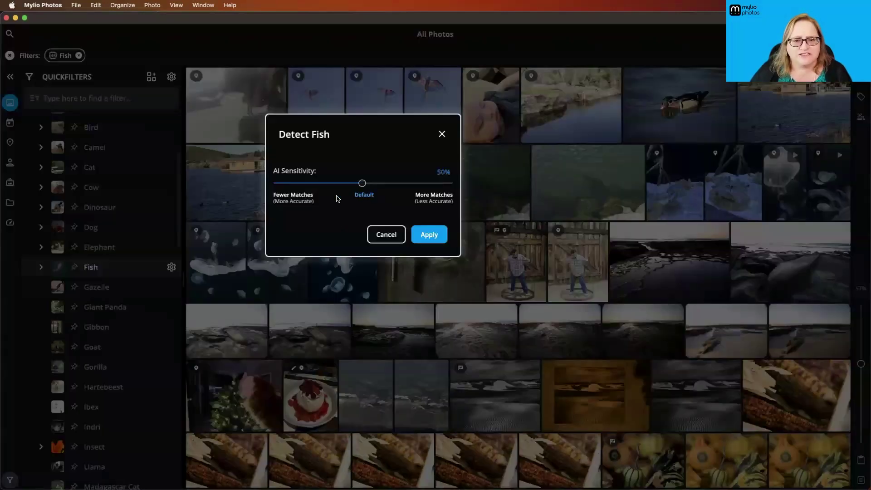
{"action": "left_click", "coordinate": [430, 234]}
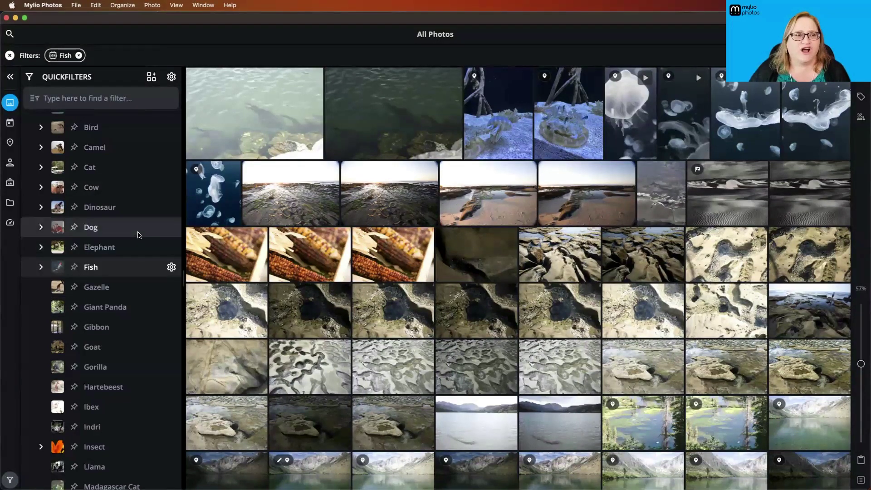
{"action": "scroll", "coordinate": [138, 233], "scroll_direction": "up", "scroll_amount": 5}
{"action": "scroll", "coordinate": [138, 233], "scroll_direction": "down", "scroll_amount": 2}
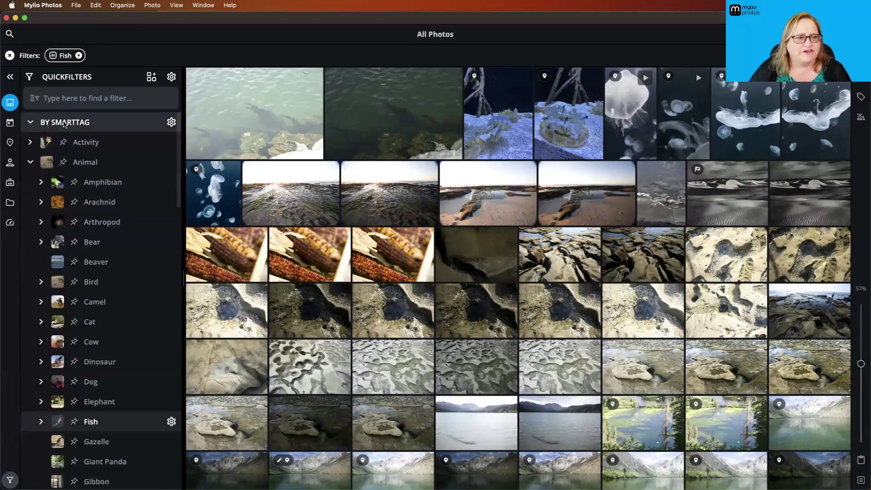
{"action": "left_click", "coordinate": [171, 123]}
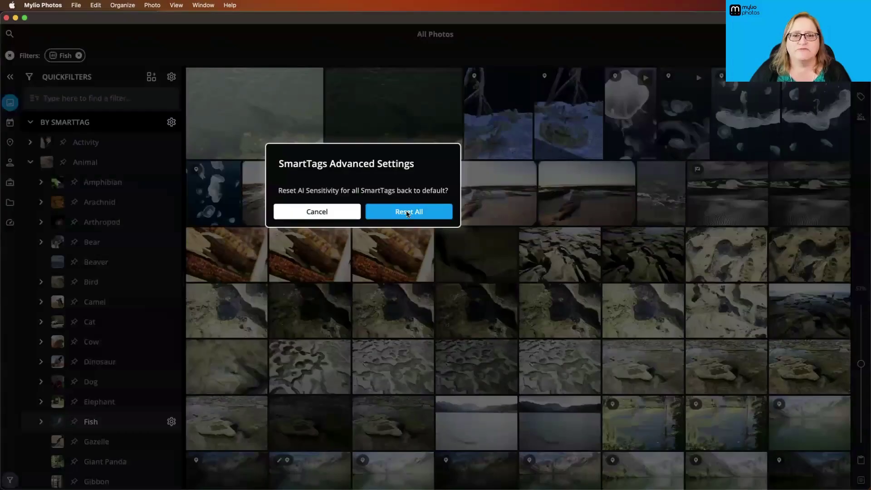
{"action": "left_click", "coordinate": [407, 214]}
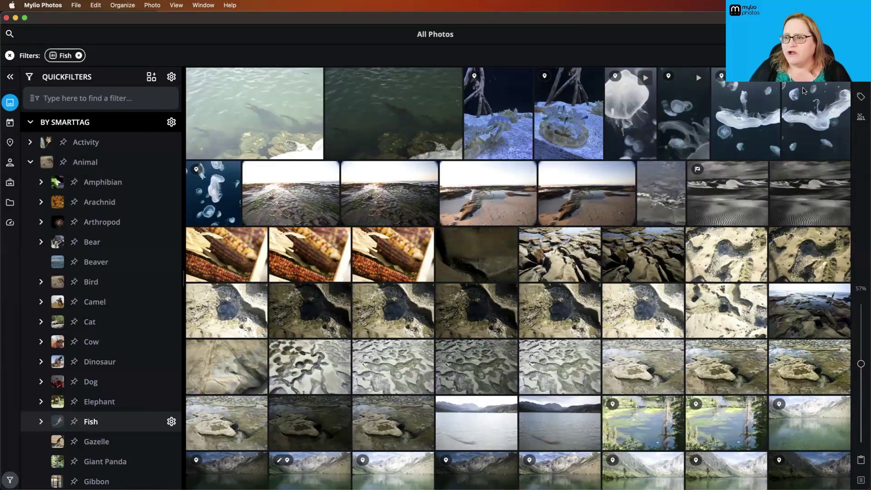
{"action": "key", "text": "super+i"}
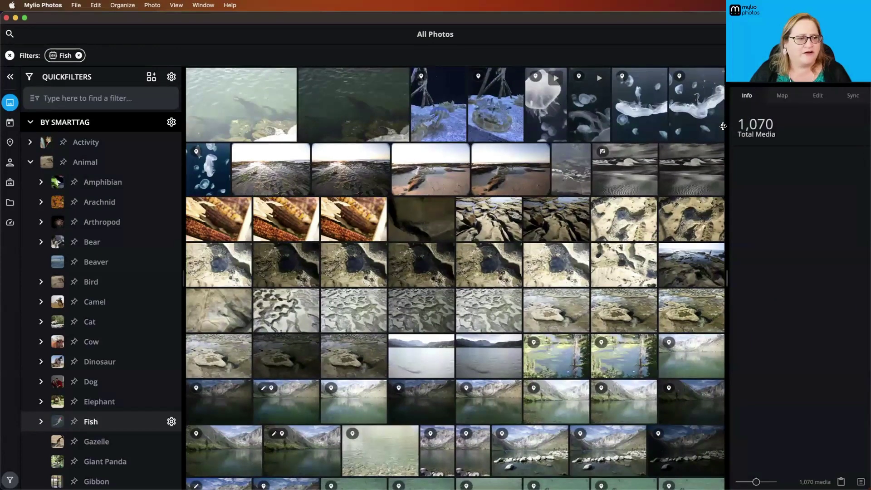
Remove the Fish filter and collapse the Animal smart tag category
{"action": "left_click", "coordinate": [79, 55]}
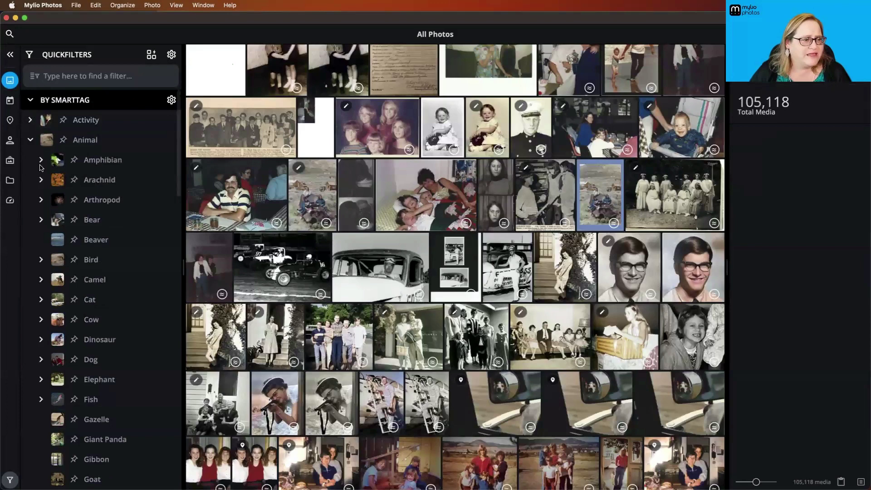
{"action": "left_click", "coordinate": [30, 140]}
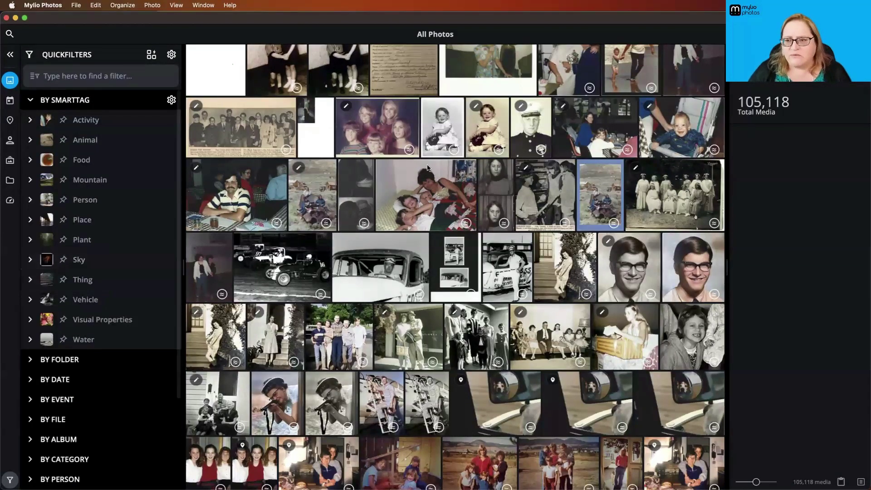
{"action": "scroll", "coordinate": [499, 272], "scroll_direction": "up", "scroll_amount": 5}
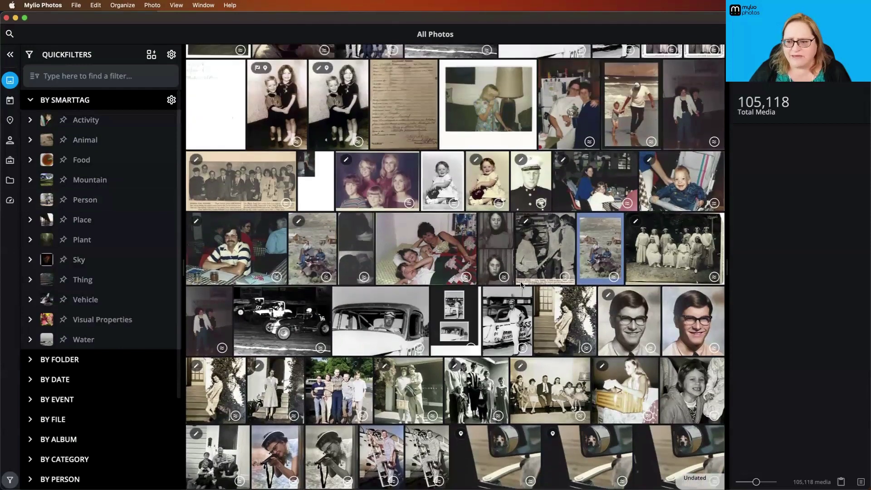
{"action": "scroll", "coordinate": [686, 263], "scroll_direction": "up", "scroll_amount": 5}
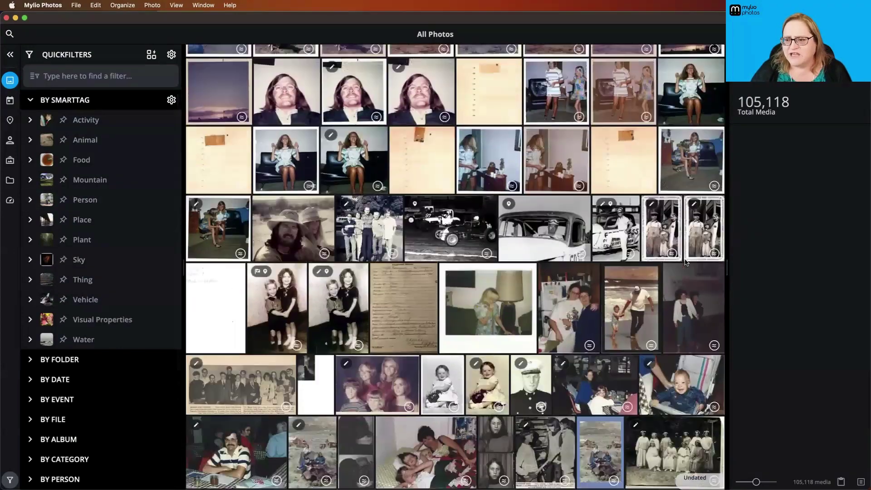
{"action": "scroll", "coordinate": [686, 262], "scroll_direction": "up", "scroll_amount": 20}
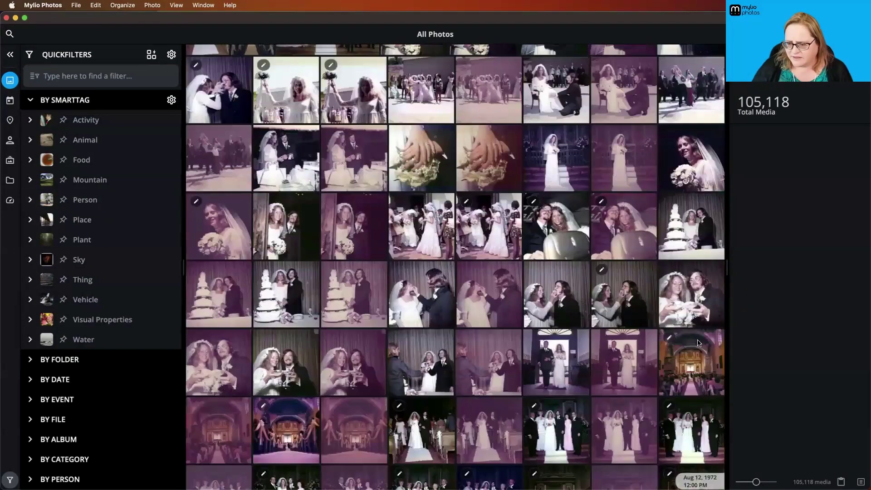
{"action": "scroll", "coordinate": [662, 444], "scroll_direction": "up", "scroll_amount": 1}
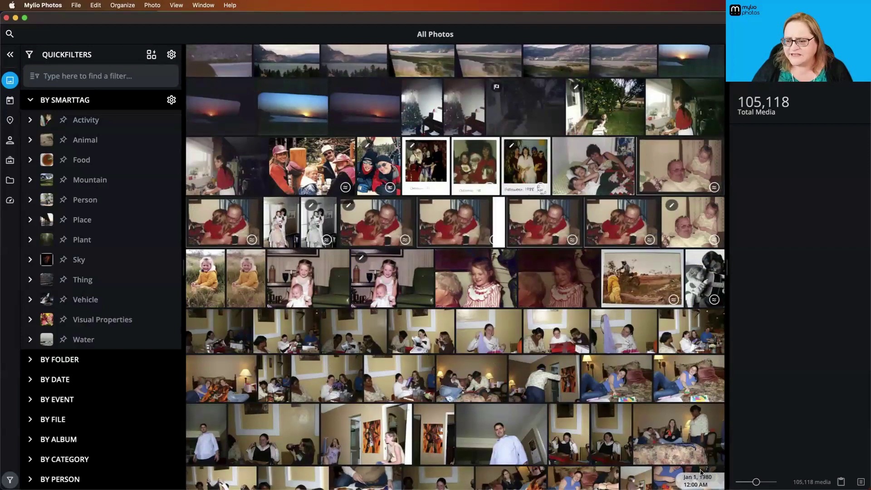
Browse the photo timeline to the May 20, 2023 flower and garden shots
{"action": "left_click_drag", "start_coordinate": [695, 454], "coordinate": [692, 5]}
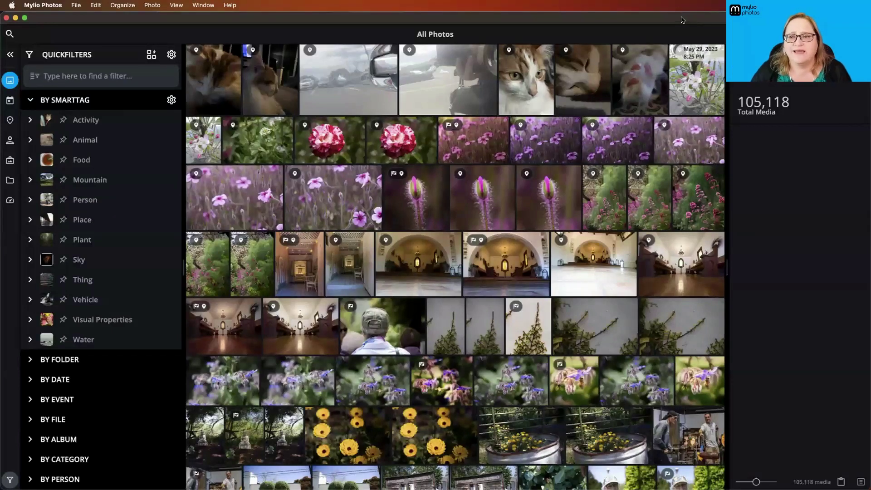
{"action": "scroll", "coordinate": [586, 111], "scroll_direction": "down", "scroll_amount": 3}
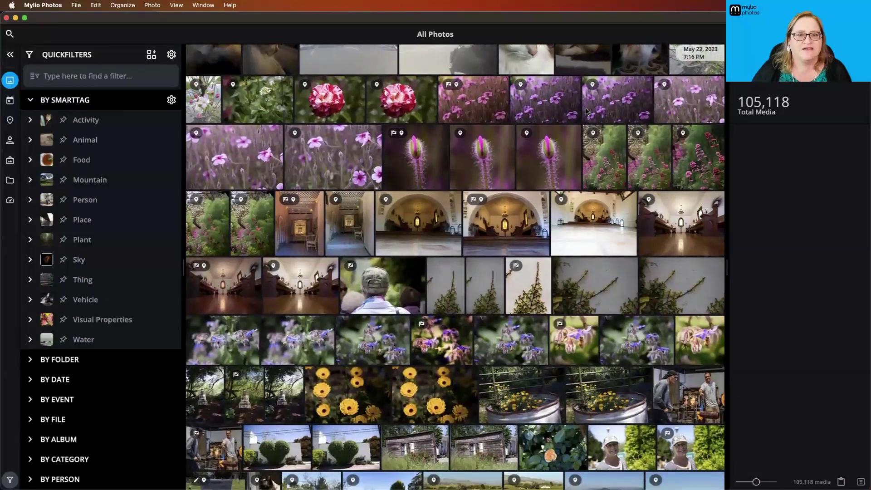
{"action": "scroll", "coordinate": [586, 112], "scroll_direction": "down", "scroll_amount": 1}
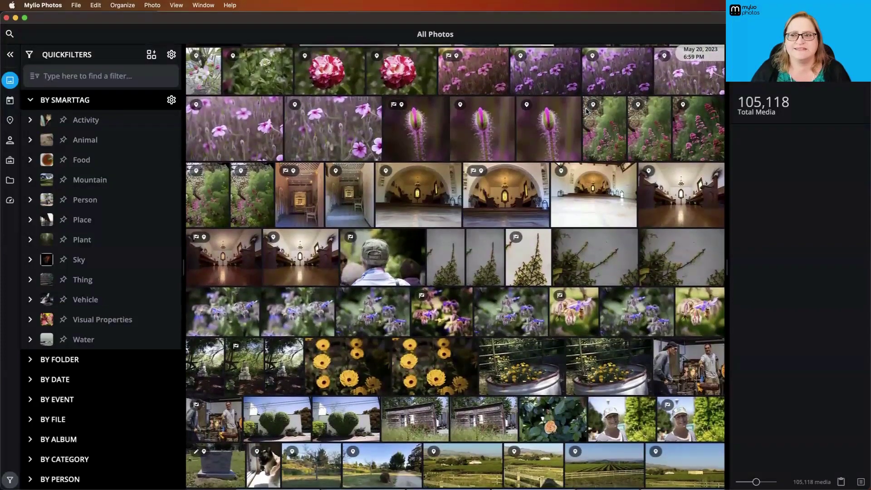
{"action": "left_click_drag", "start_coordinate": [693, 53], "coordinate": [694, 30]}
{"action": "scroll", "coordinate": [527, 216], "scroll_direction": "down", "scroll_amount": 2}
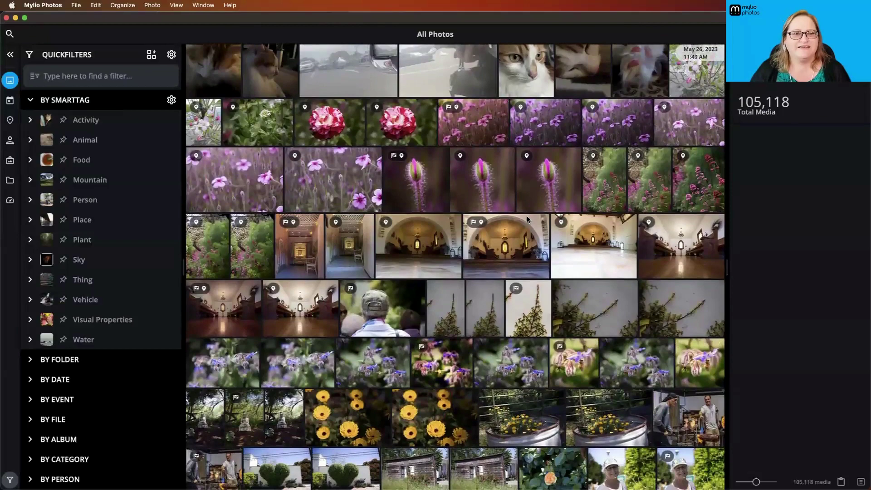
{"action": "scroll", "coordinate": [527, 220], "scroll_direction": "down", "scroll_amount": 2}
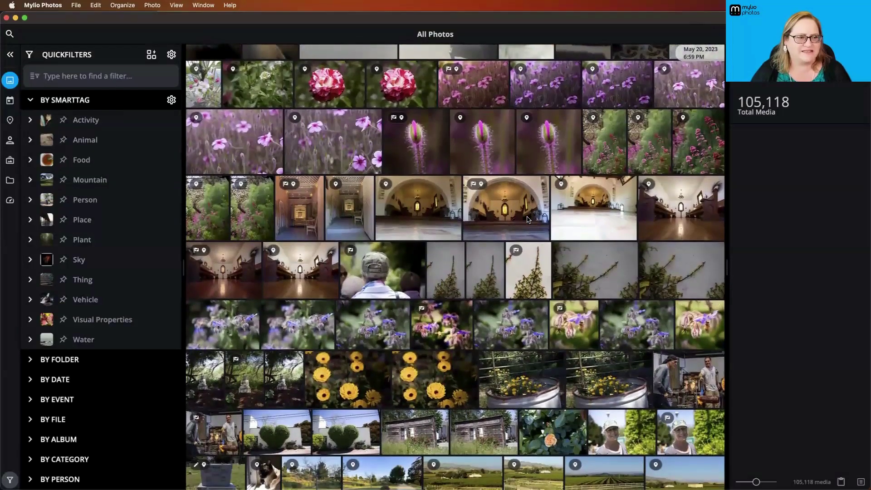
{"action": "scroll", "coordinate": [528, 220], "scroll_direction": "down", "scroll_amount": 1}
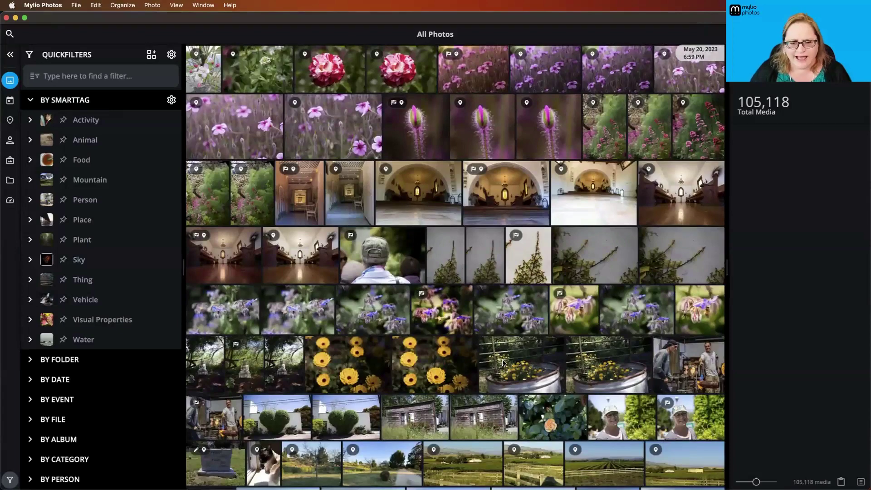
Open the May 20, 2023 glassblowing photo 230520_0037 full-size with its Info panel
{"action": "left_click", "coordinate": [687, 370]}
{"action": "double_click", "coordinate": [689, 360]}
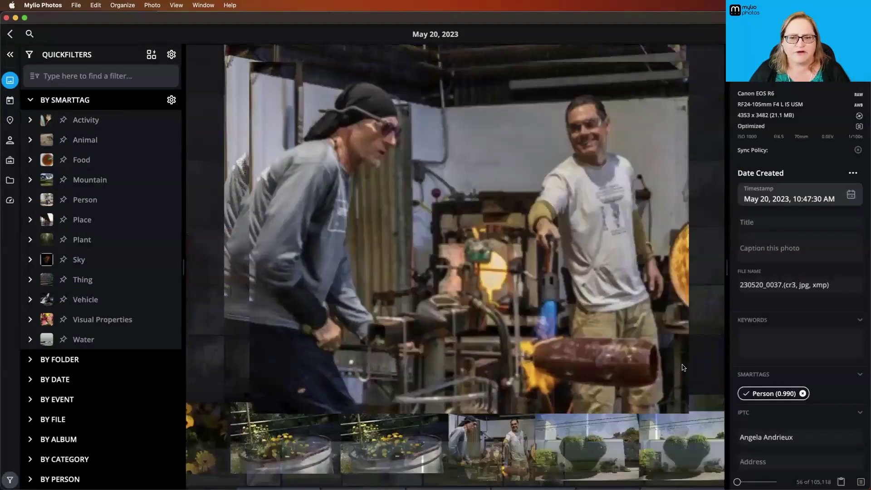
{"action": "scroll", "coordinate": [782, 338], "scroll_direction": "down", "scroll_amount": 1}
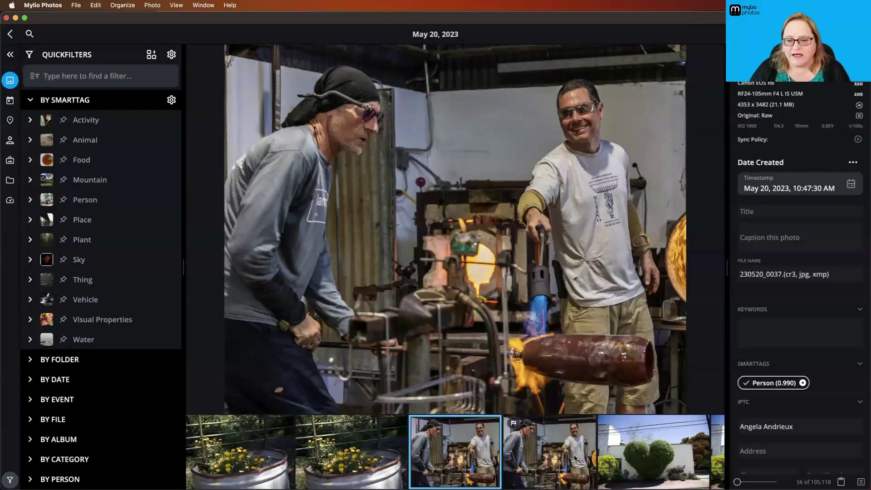
Switch to heart-hedge photo 230520_0010 and accept its Trees and Plant smarttags as keywords
{"action": "left_click", "coordinate": [648, 461]}
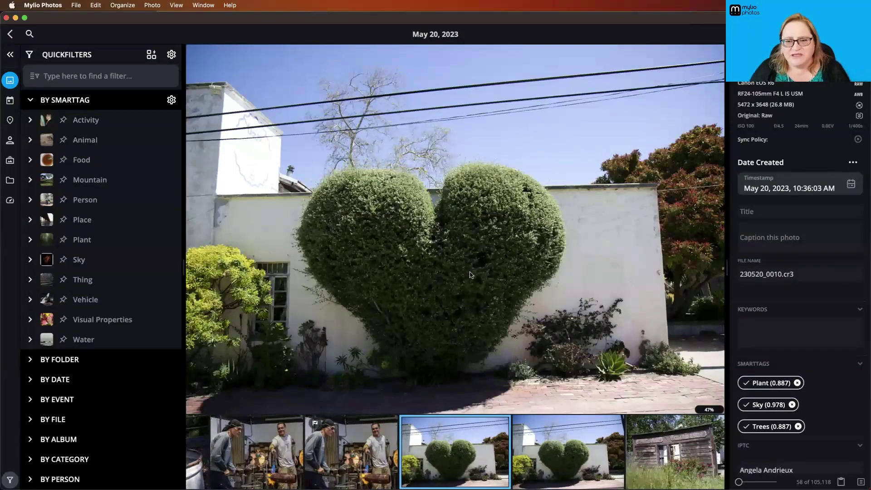
{"action": "scroll", "coordinate": [766, 347], "scroll_direction": "down", "scroll_amount": 2}
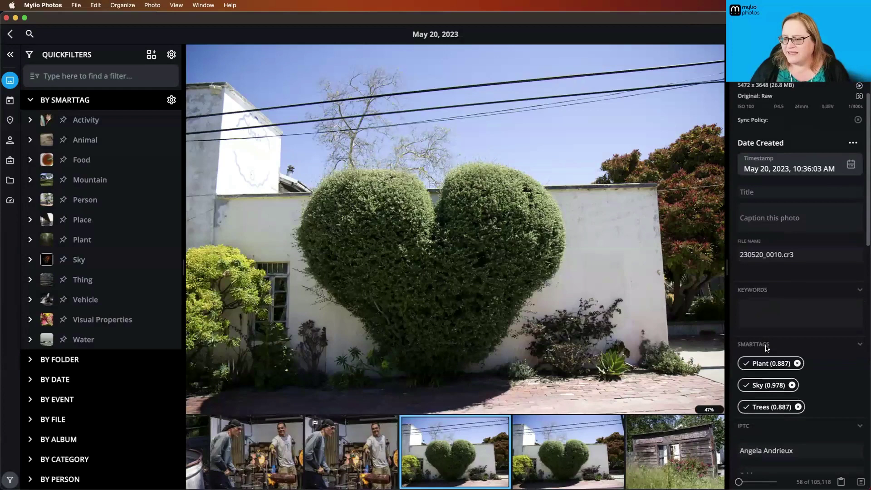
{"action": "scroll", "coordinate": [766, 347], "scroll_direction": "up", "scroll_amount": 1}
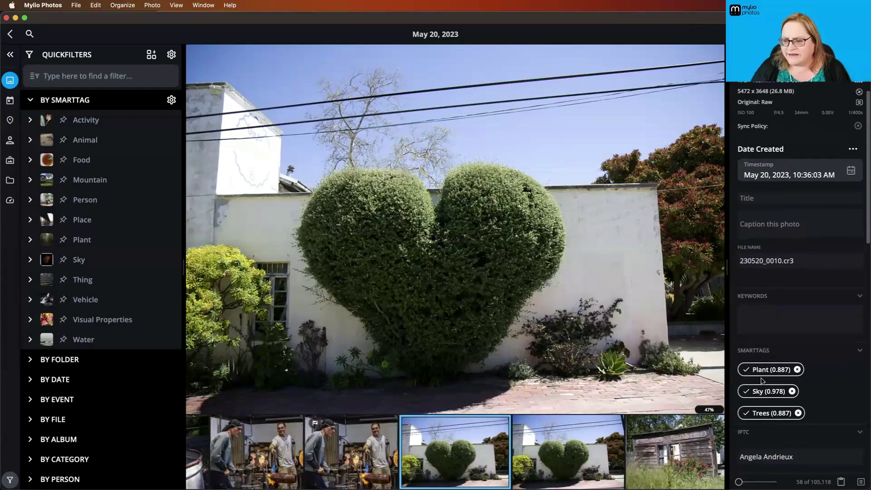
{"action": "left_click", "coordinate": [745, 414]}
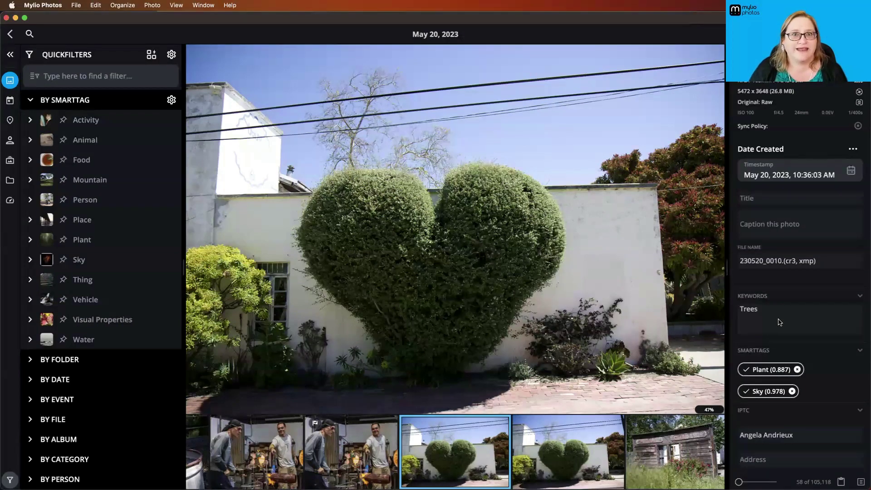
{"action": "left_click", "coordinate": [746, 369]}
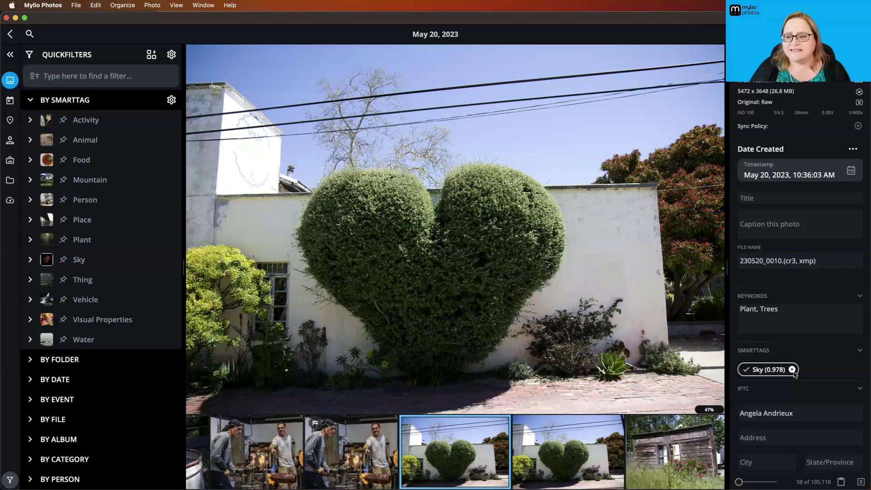
{"action": "right_click", "coordinate": [523, 217]}
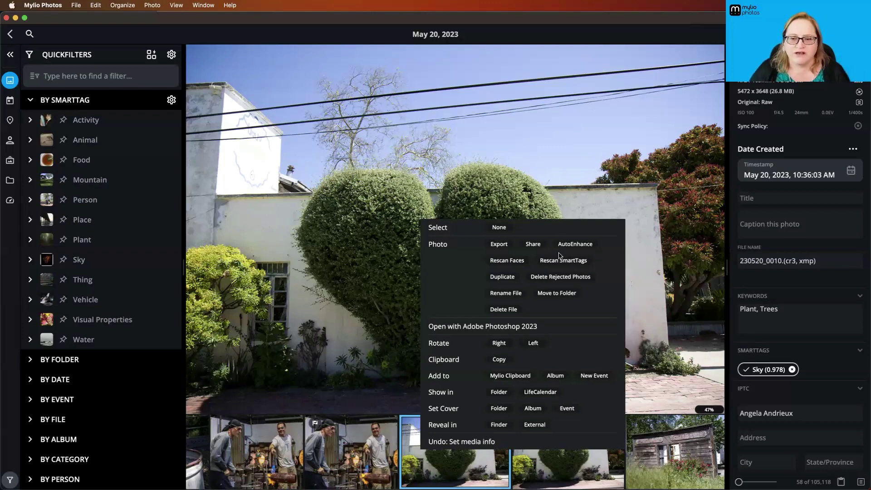
{"action": "left_click", "coordinate": [641, 214]}
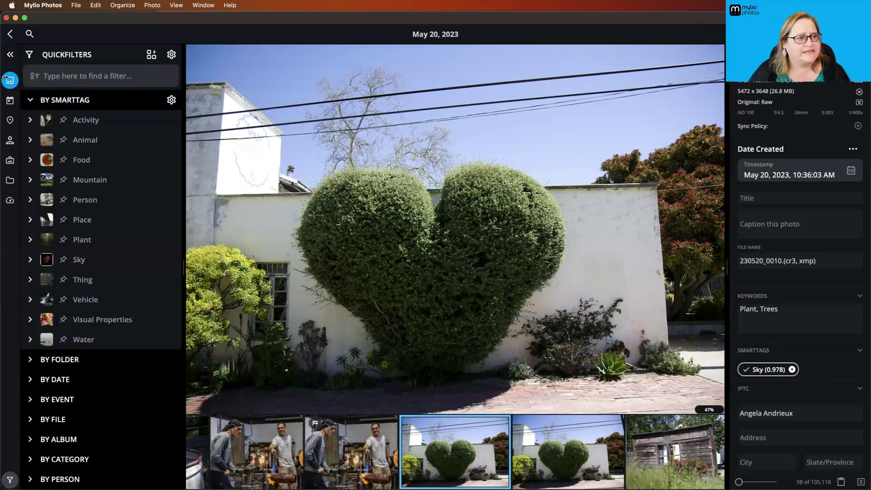
Search the quick filters for 'dog' and filter the library to Dogsled
{"action": "left_click", "coordinate": [72, 77]}
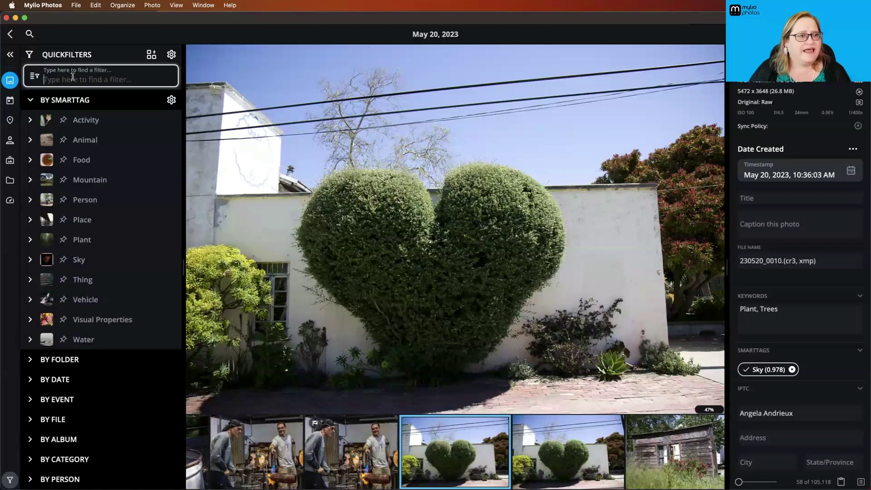
{"action": "type", "text": "dog"}
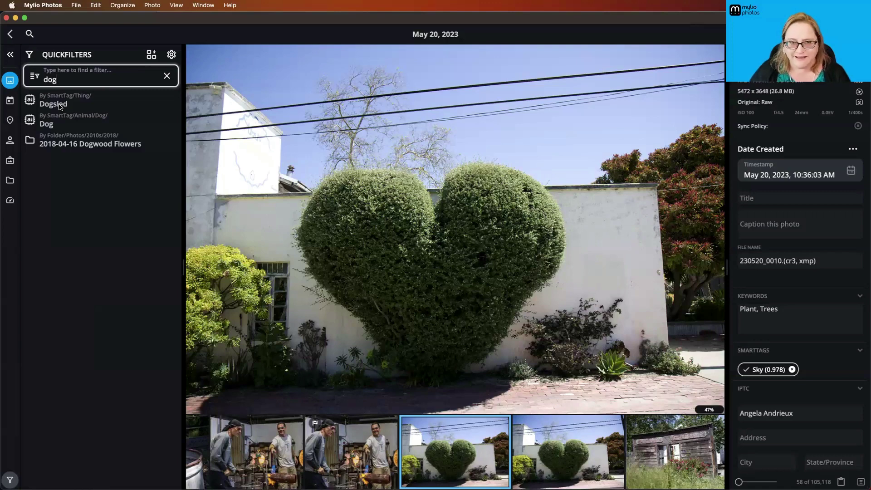
{"action": "left_click", "coordinate": [60, 106]}
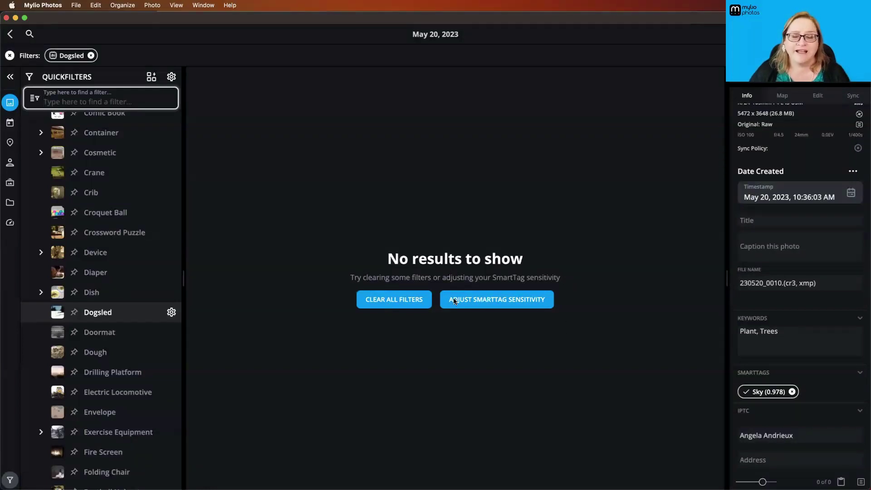
Raise the Dogsled AI sensitivity to 100% and apply it
{"action": "left_click", "coordinate": [505, 305]}
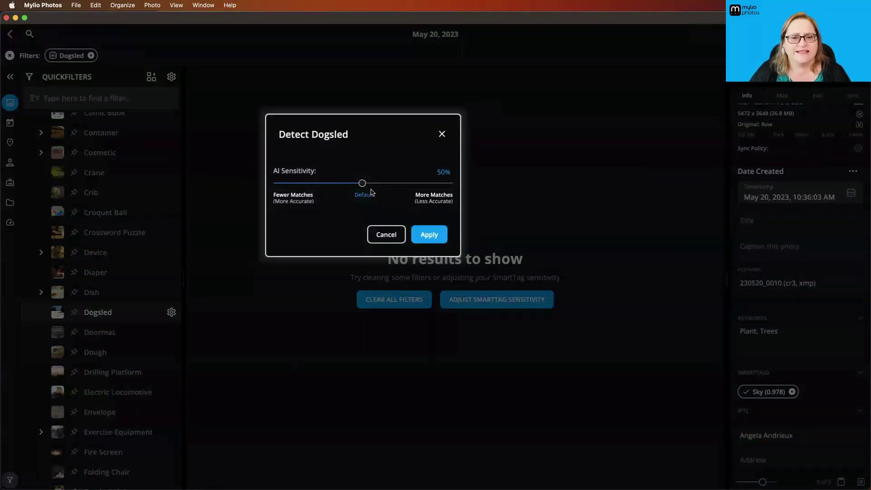
{"action": "left_click_drag", "start_coordinate": [363, 186], "coordinate": [465, 186]}
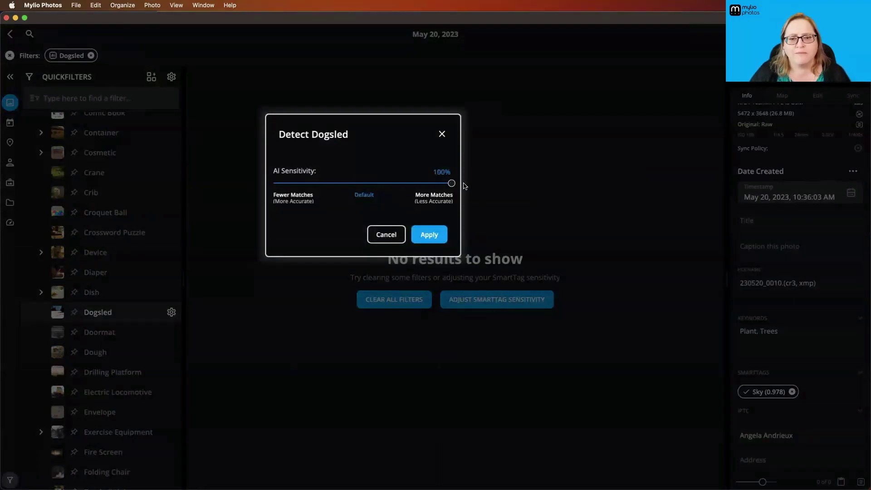
{"action": "left_click", "coordinate": [434, 237]}
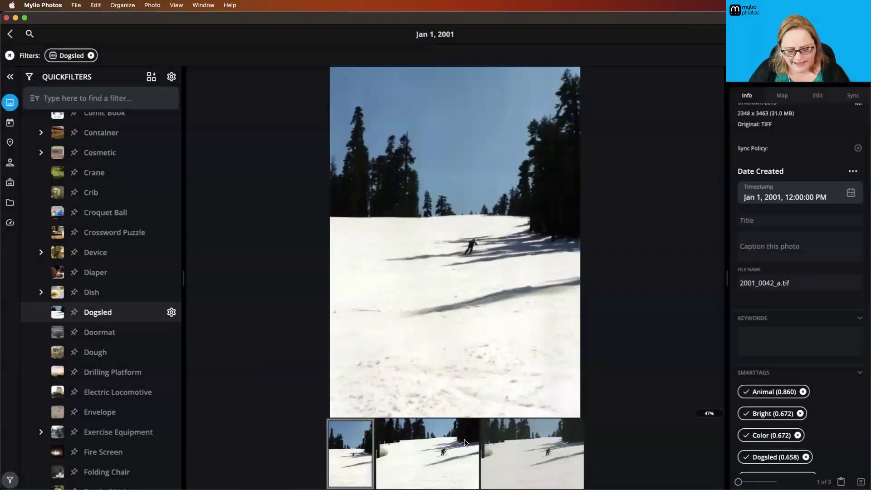
Return to the grid, expand the smart tags list and select all three snow photos
{"action": "key", "text": "Escape"}
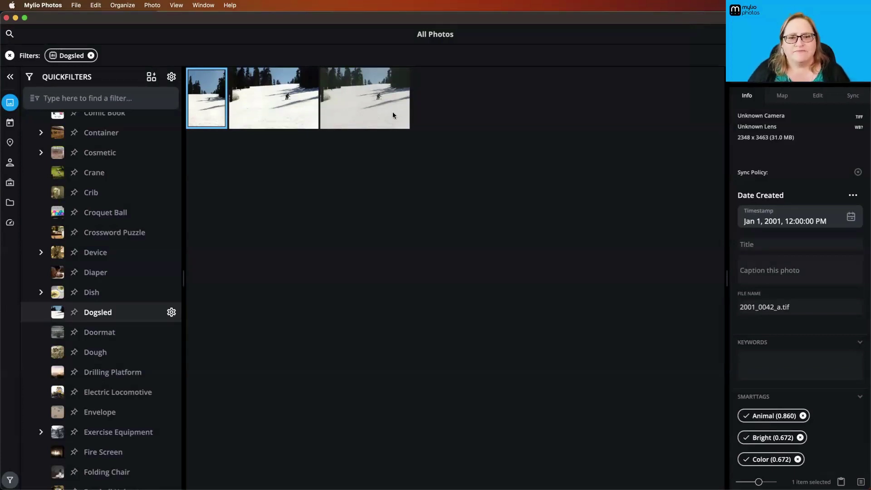
{"action": "scroll", "coordinate": [790, 340], "scroll_direction": "down", "scroll_amount": 2}
{"action": "scroll", "coordinate": [790, 340], "scroll_direction": "down", "scroll_amount": 5}
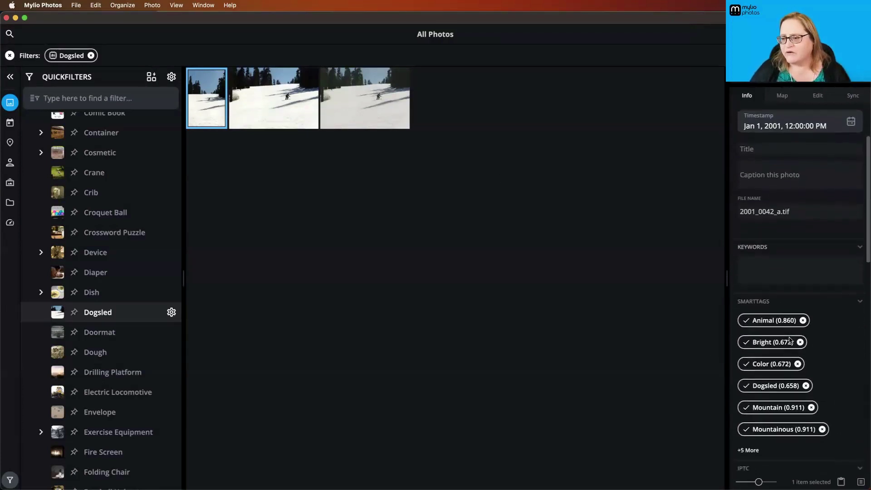
{"action": "left_click", "coordinate": [750, 381]}
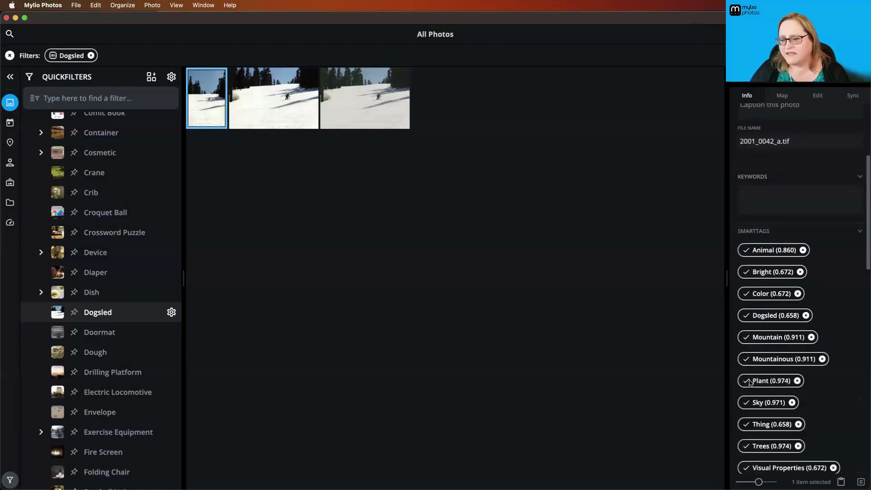
{"action": "scroll", "coordinate": [790, 317], "scroll_direction": "down", "scroll_amount": 3}
{"action": "scroll", "coordinate": [796, 301], "scroll_direction": "up", "scroll_amount": 1}
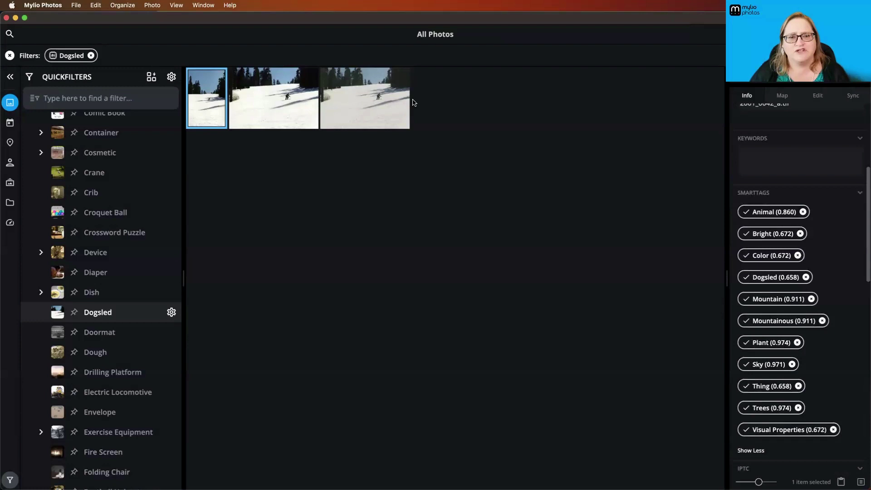
{"action": "left_click", "coordinate": [351, 97], "text": "shift"}
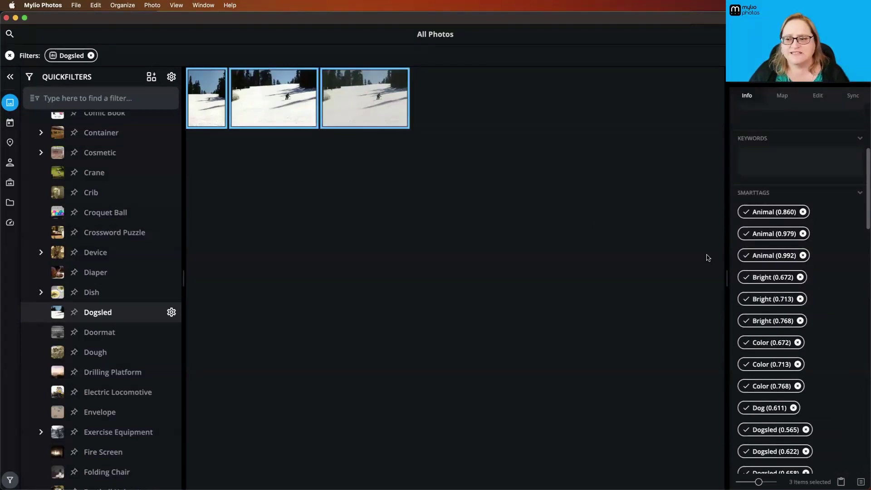
Remove the Animal, Dog and Dogsled smart tags from all three snow photos
{"action": "scroll", "coordinate": [767, 227], "scroll_direction": "down", "scroll_amount": 2}
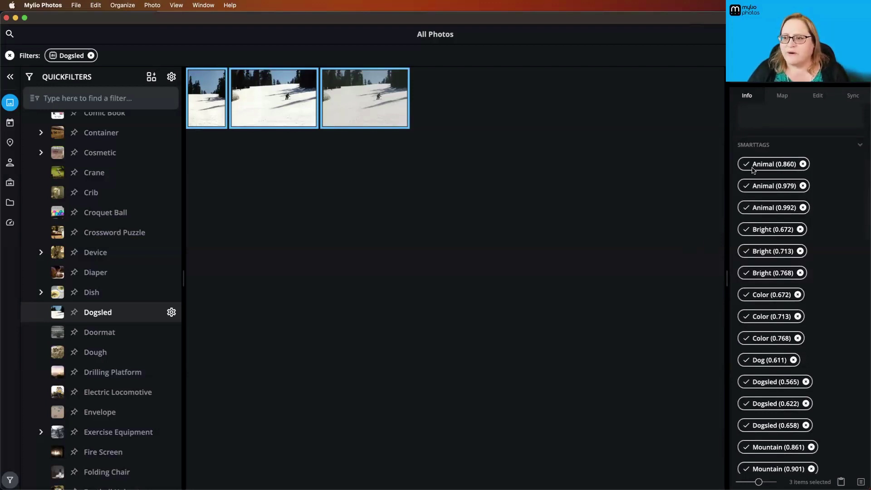
{"action": "left_click", "coordinate": [803, 164]}
{"action": "scroll", "coordinate": [806, 313], "scroll_direction": "down", "scroll_amount": 2}
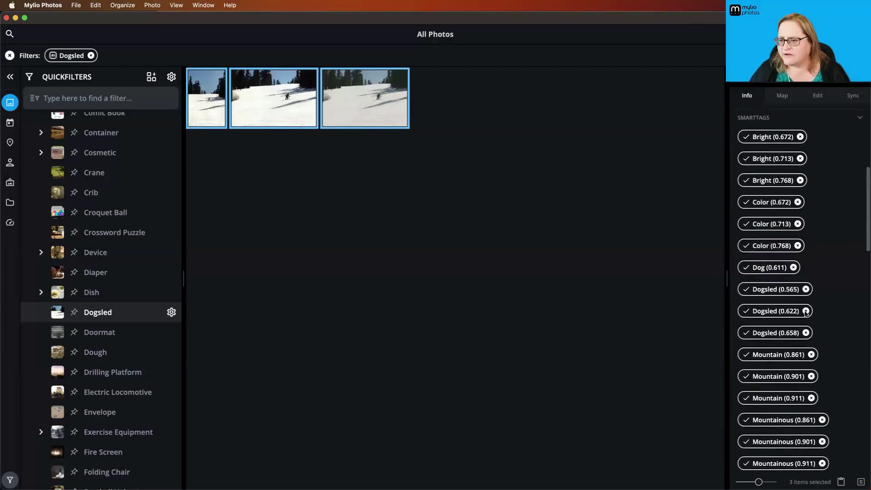
{"action": "left_click", "coordinate": [794, 268]}
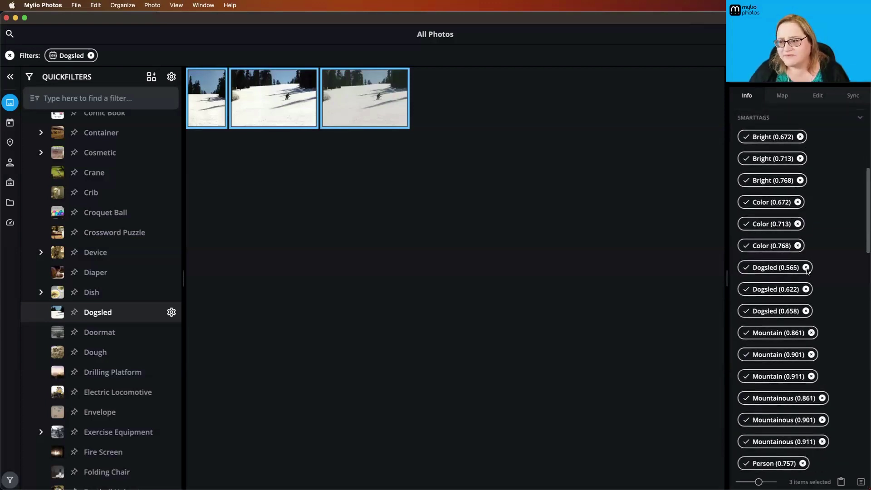
{"action": "left_click", "coordinate": [806, 268]}
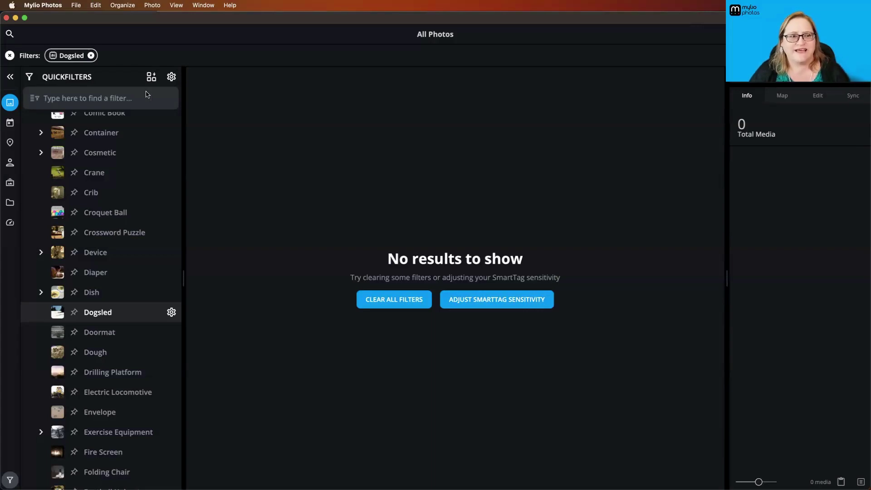
Clear the Dogsled filter and filter by the 'dog' SmartTag, showing 797 photos
{"action": "left_click", "coordinate": [129, 97]}
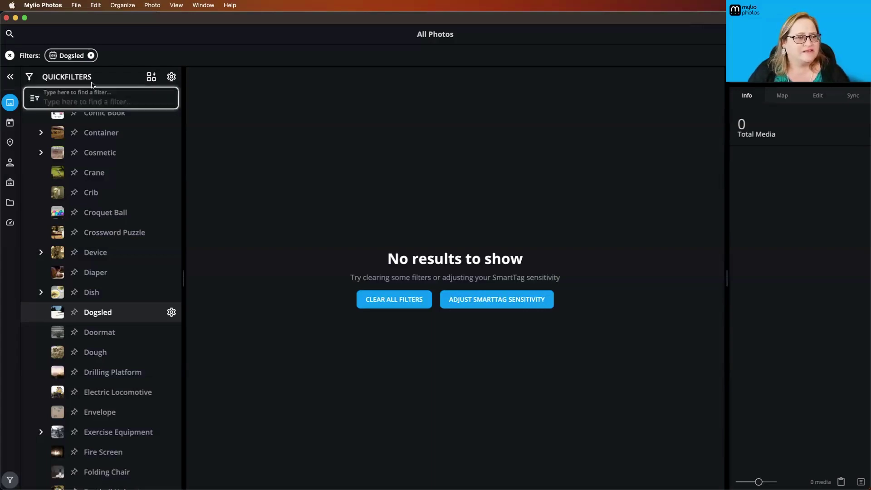
{"action": "left_click", "coordinate": [91, 56]}
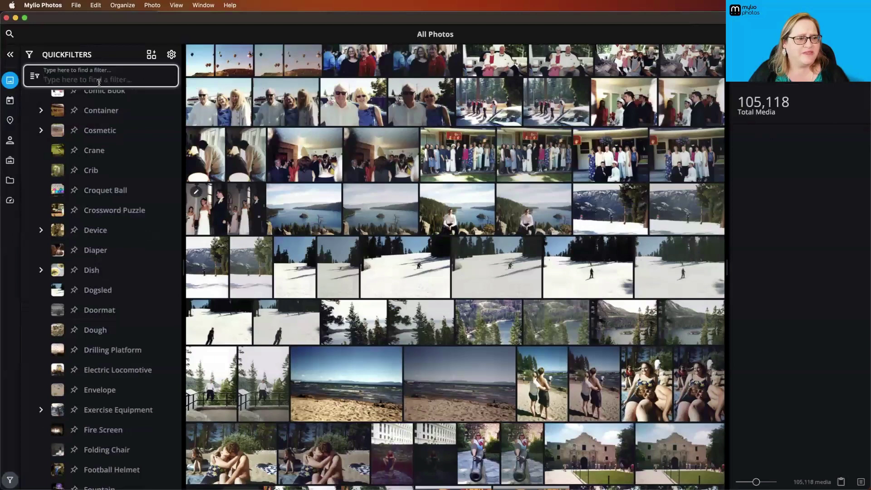
{"action": "type", "text": "dog"}
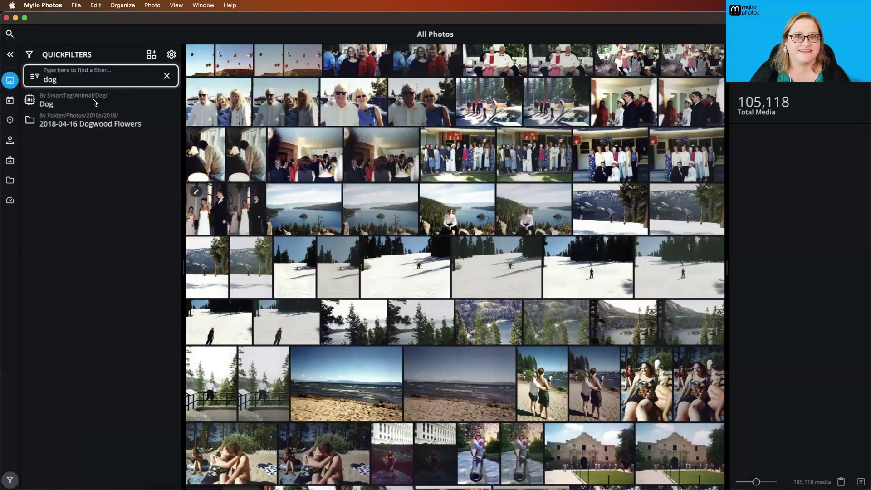
{"action": "left_click", "coordinate": [62, 103]}
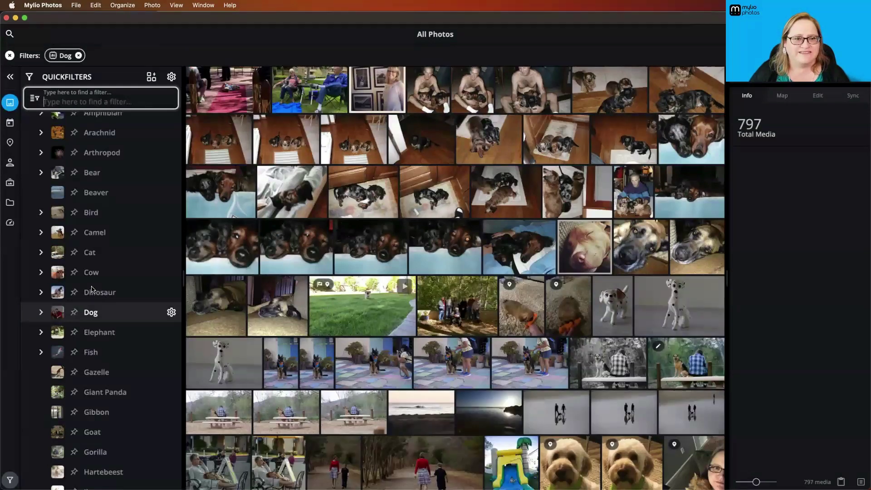
Remove the wrong Dog smart tag from photo 220722_0003, dropping Dog results to 796
{"action": "scroll", "coordinate": [295, 259], "scroll_direction": "up", "scroll_amount": 2}
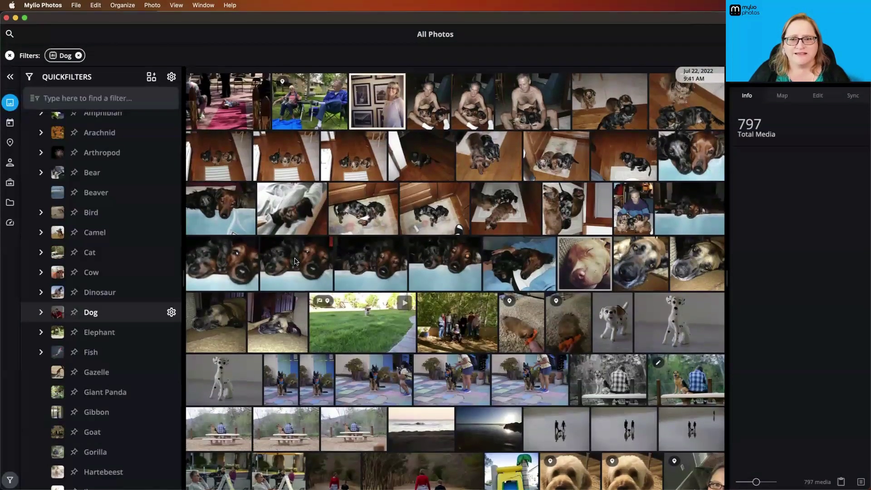
{"action": "scroll", "coordinate": [295, 262], "scroll_direction": "down", "scroll_amount": 1}
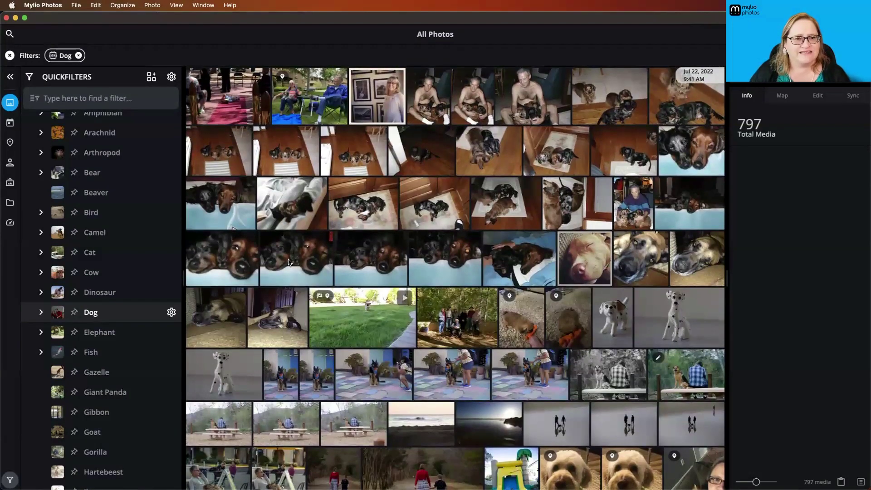
{"action": "left_click", "coordinate": [226, 101]}
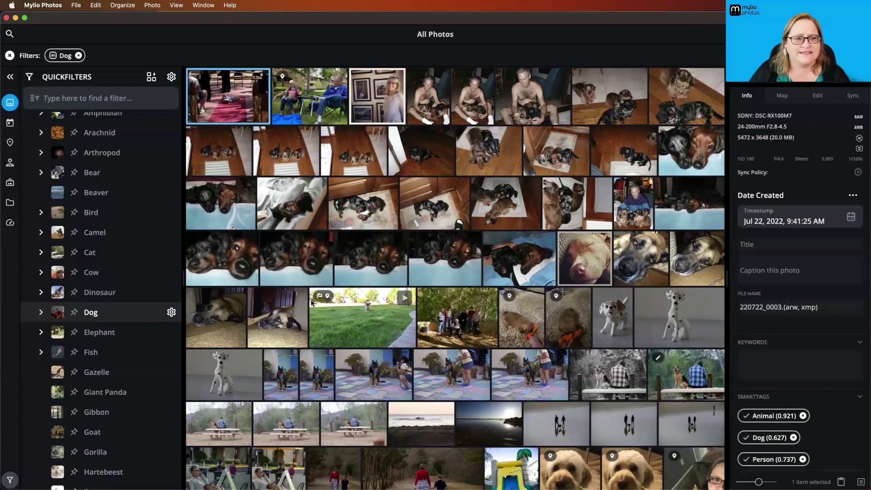
{"action": "left_click", "coordinate": [793, 437]}
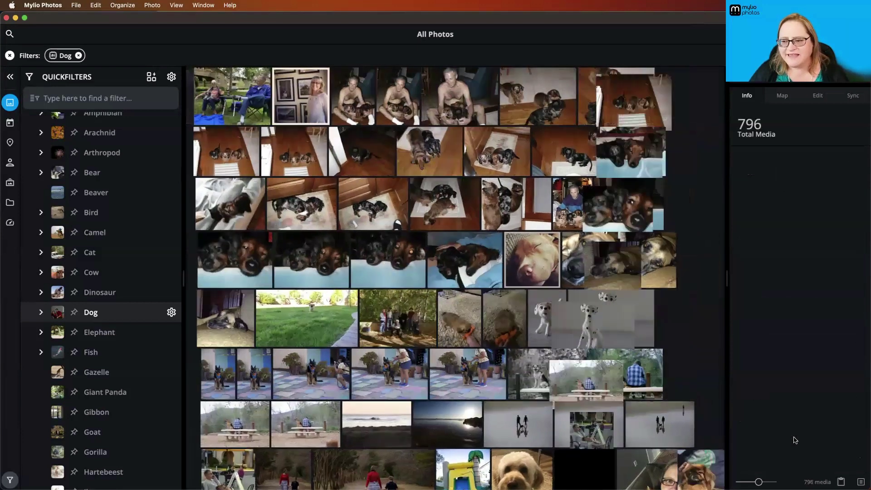
{"action": "left_click", "coordinate": [295, 117]}
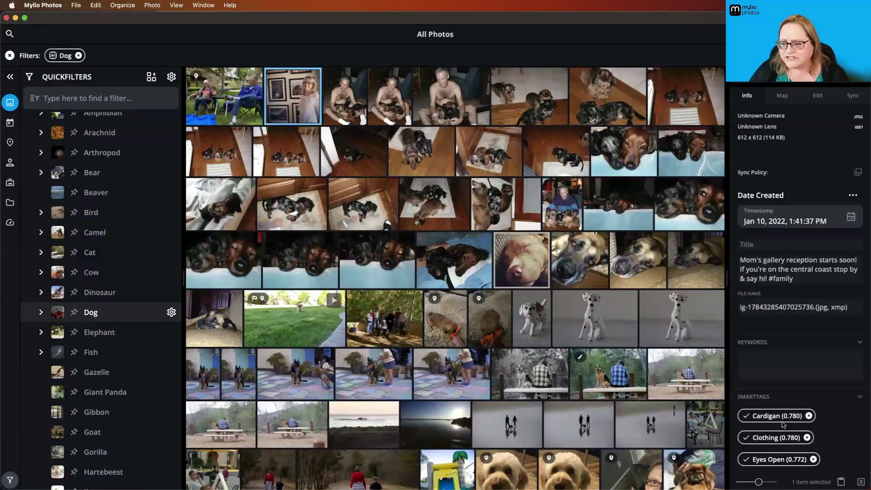
{"action": "scroll", "coordinate": [798, 418], "scroll_direction": "down", "scroll_amount": 5}
{"action": "scroll", "coordinate": [798, 418], "scroll_direction": "down", "scroll_amount": 3}
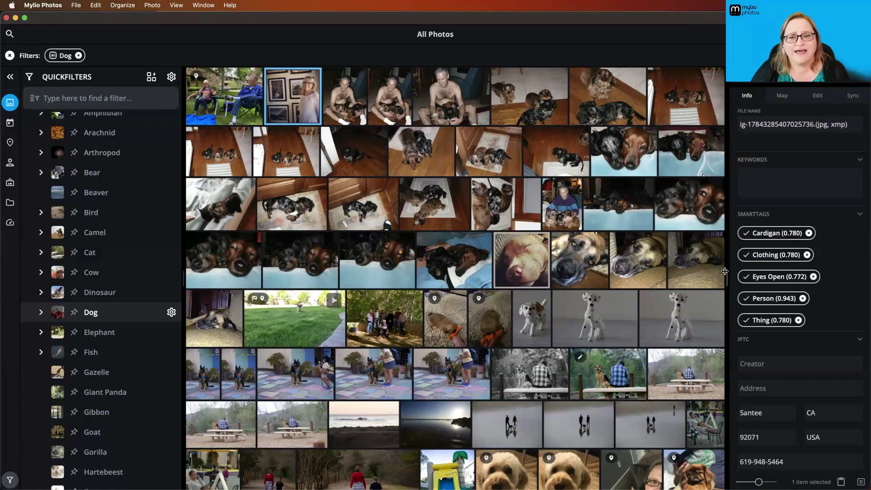
Scroll through the Dog results to where the horse beach photos end and dog photos begin
{"action": "scroll", "coordinate": [546, 277], "scroll_direction": "down", "scroll_amount": 2}
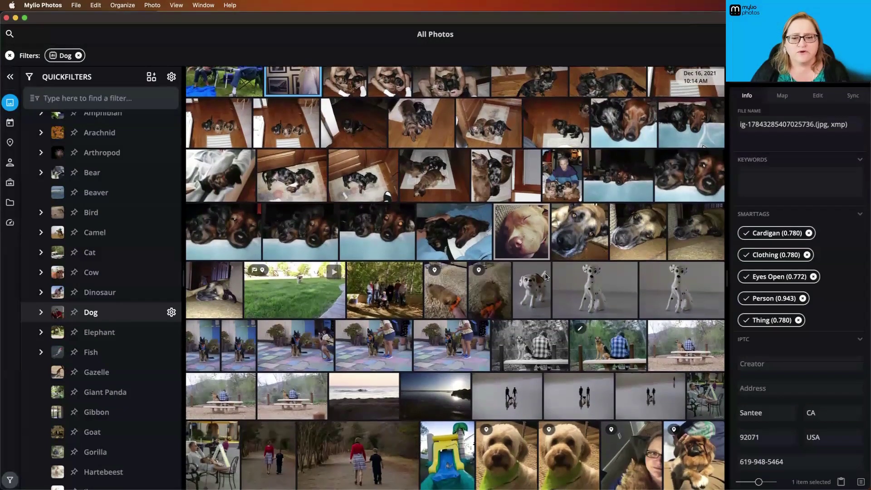
{"action": "scroll", "coordinate": [546, 276], "scroll_direction": "down", "scroll_amount": 5}
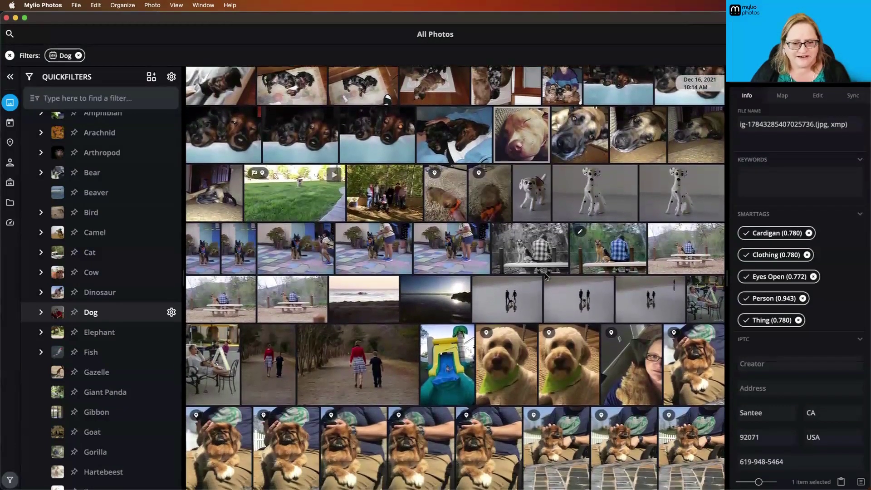
{"action": "scroll", "coordinate": [546, 276], "scroll_direction": "down", "scroll_amount": 15}
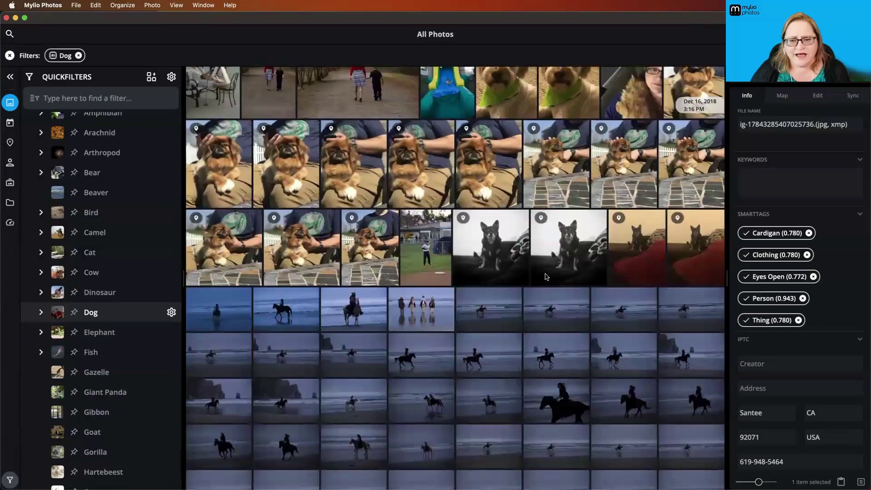
{"action": "scroll", "coordinate": [545, 277], "scroll_direction": "down", "scroll_amount": 5}
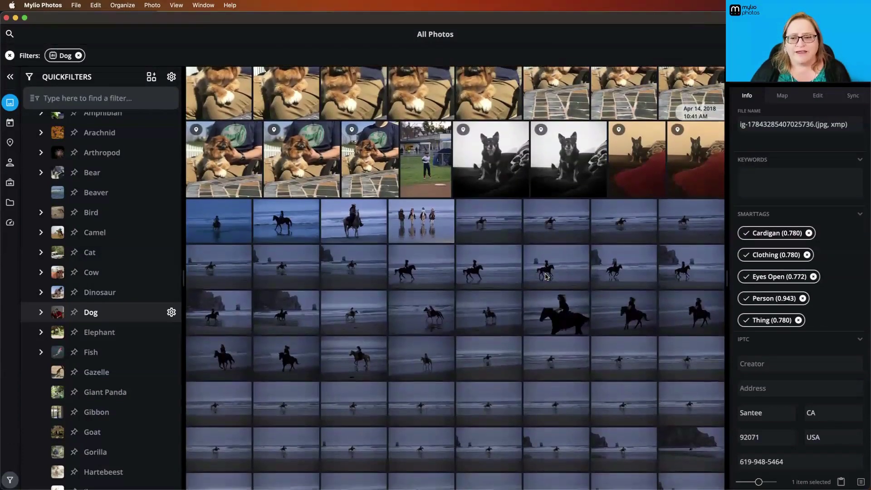
{"action": "scroll", "coordinate": [546, 277], "scroll_direction": "down", "scroll_amount": 3}
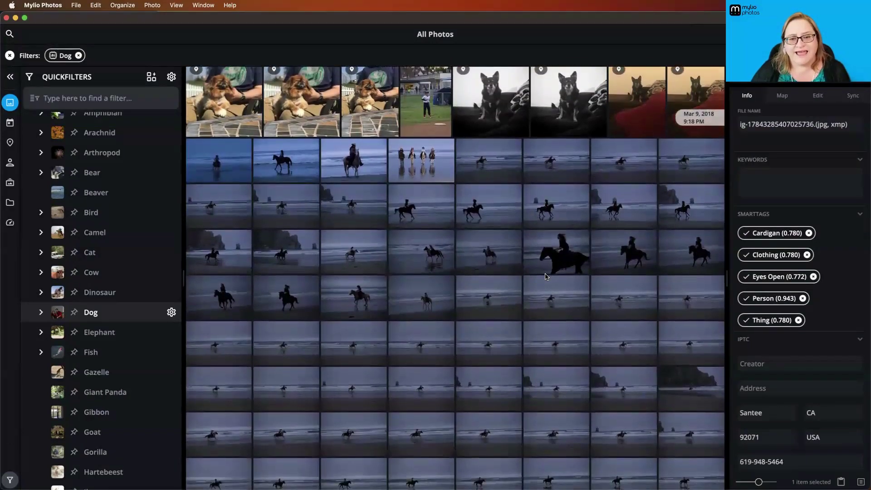
{"action": "left_click", "coordinate": [225, 164]}
{"action": "scroll", "coordinate": [284, 221], "scroll_direction": "down", "scroll_amount": 4}
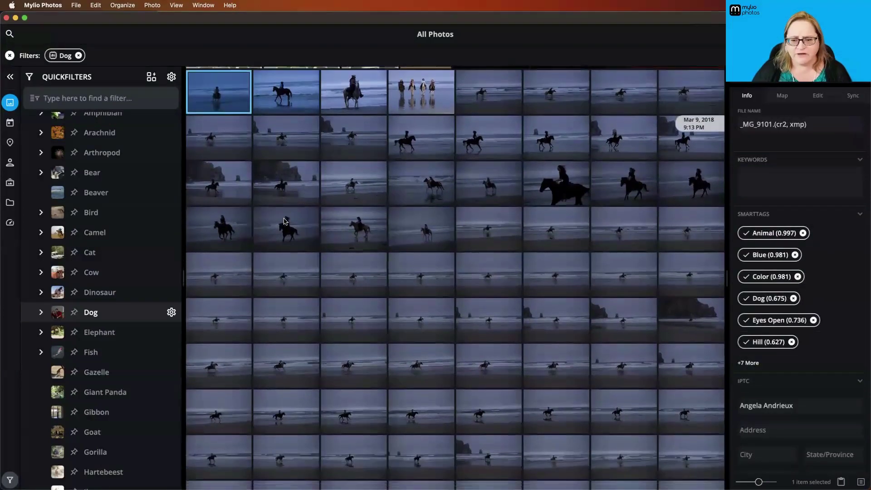
{"action": "scroll", "coordinate": [285, 221], "scroll_direction": "down", "scroll_amount": 10}
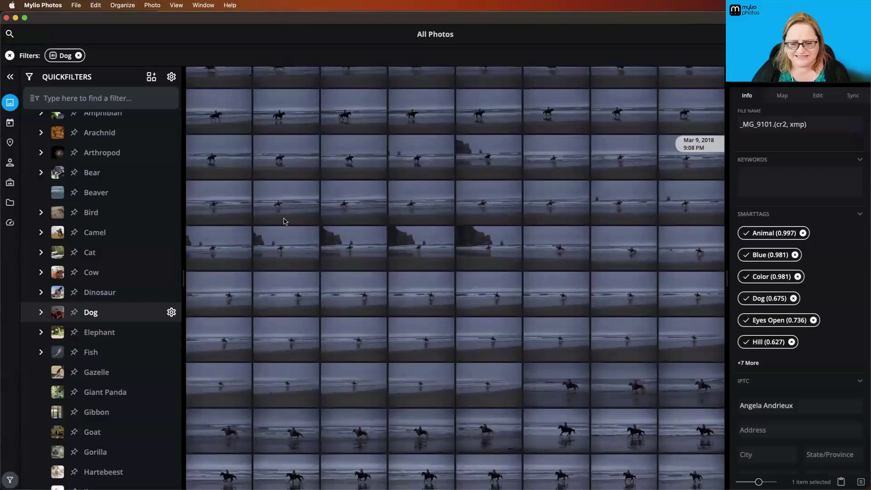
{"action": "scroll", "coordinate": [285, 222], "scroll_direction": "down", "scroll_amount": 10}
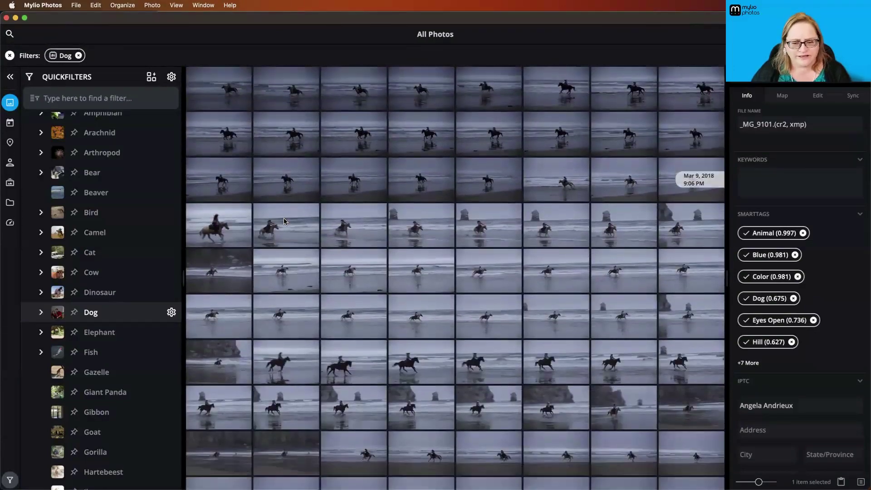
{"action": "scroll", "coordinate": [284, 221], "scroll_direction": "down", "scroll_amount": 10}
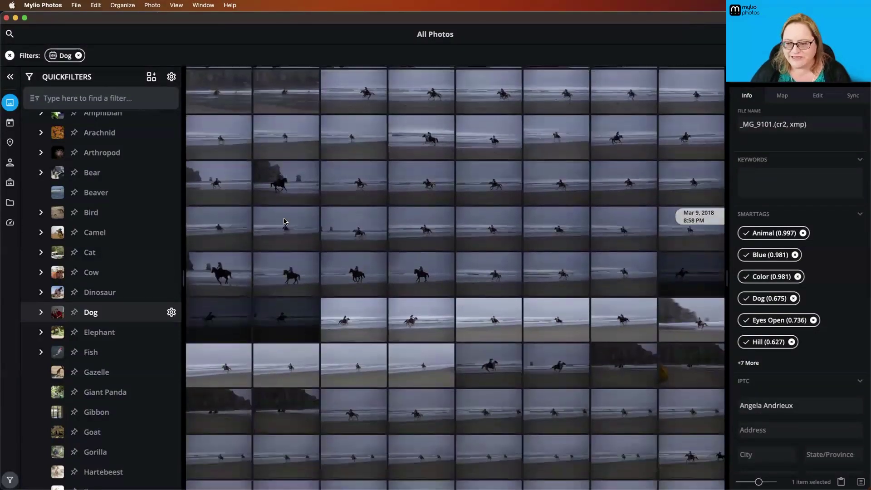
{"action": "scroll", "coordinate": [284, 222], "scroll_direction": "down", "scroll_amount": 10}
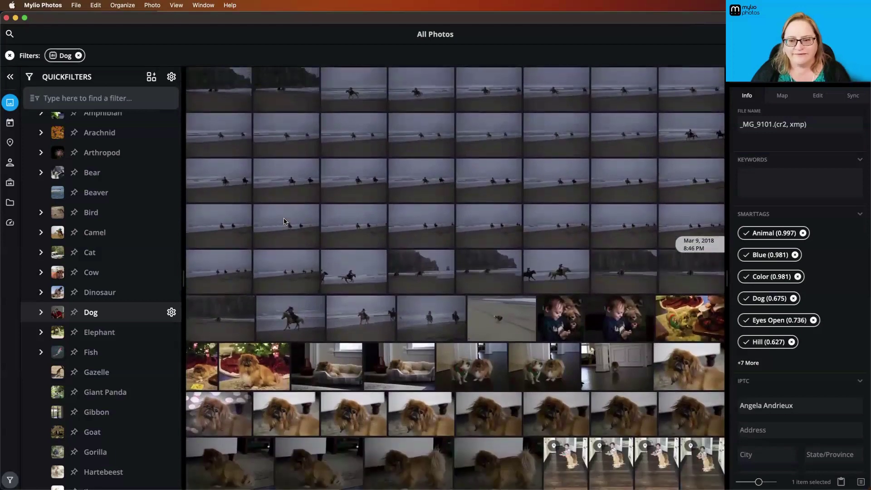
Select all the horse beach thumbnails and expand their '+1320 More' smart tags list
{"action": "left_click", "coordinate": [426, 322], "text": "shift"}
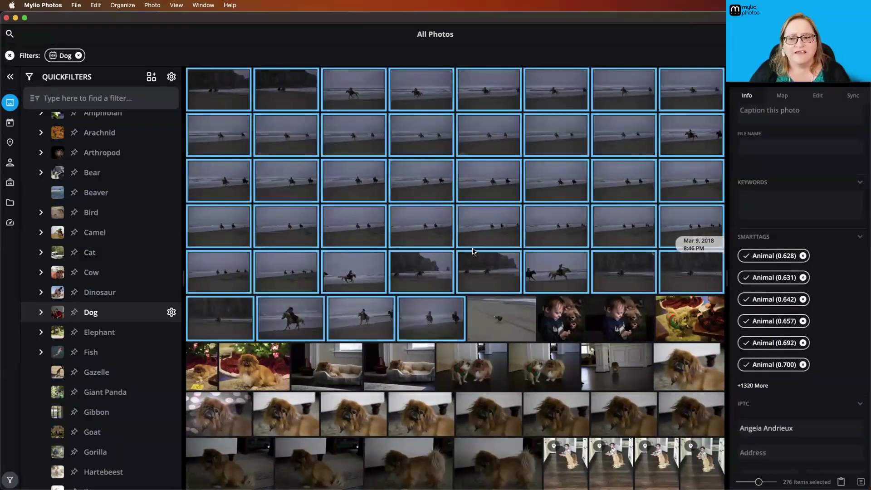
{"action": "scroll", "coordinate": [753, 353], "scroll_direction": "up", "scroll_amount": 1}
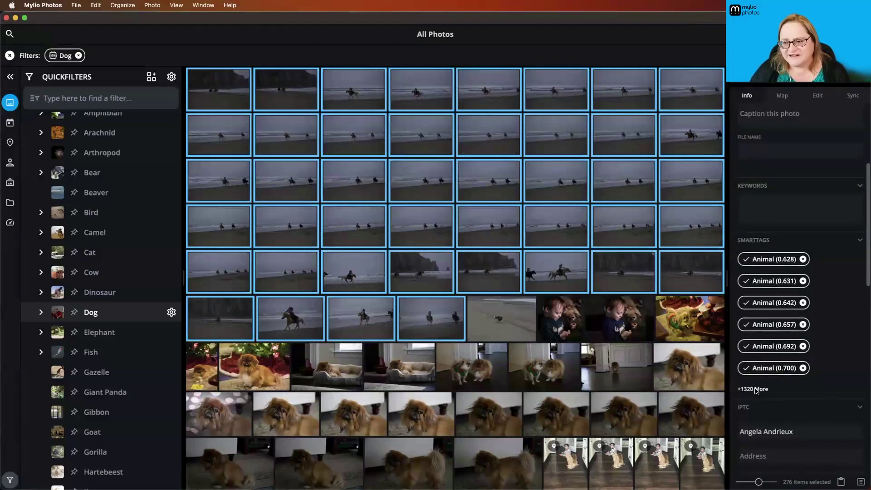
{"action": "left_click", "coordinate": [754, 389]}
{"action": "scroll", "coordinate": [793, 317], "scroll_direction": "down", "scroll_amount": 5}
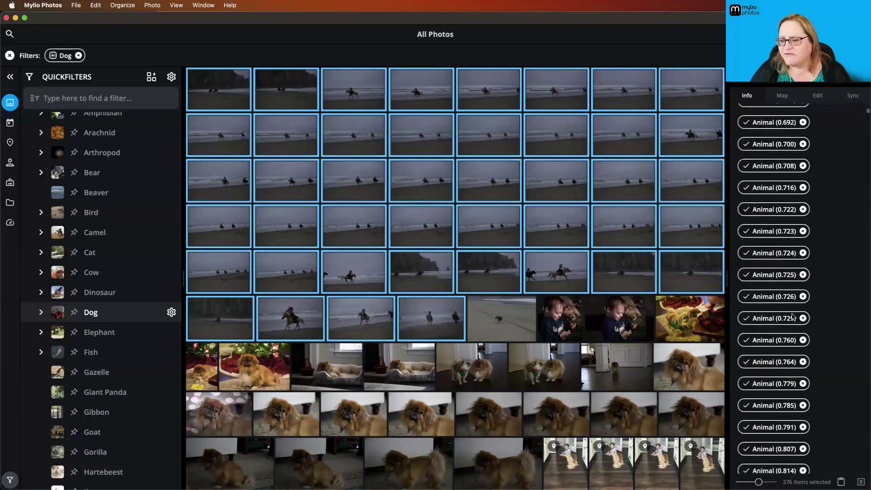
{"action": "scroll", "coordinate": [793, 316], "scroll_direction": "down", "scroll_amount": 5}
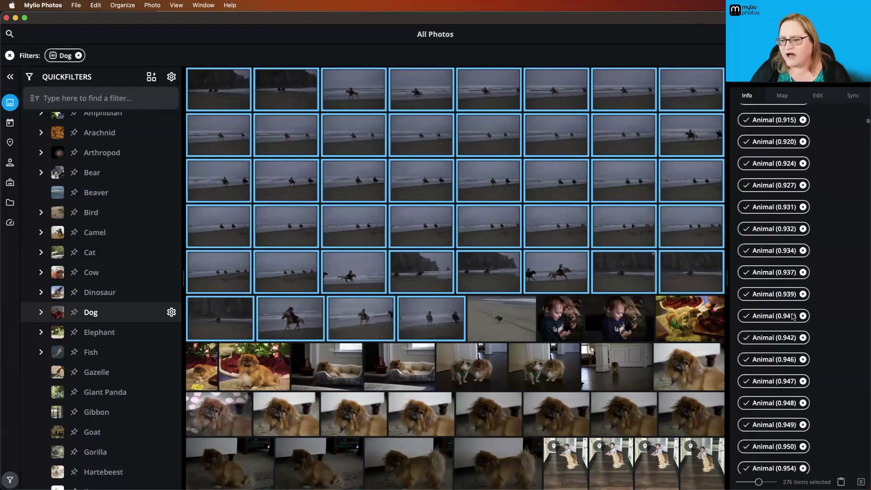
{"action": "scroll", "coordinate": [792, 317], "scroll_direction": "down", "scroll_amount": 3}
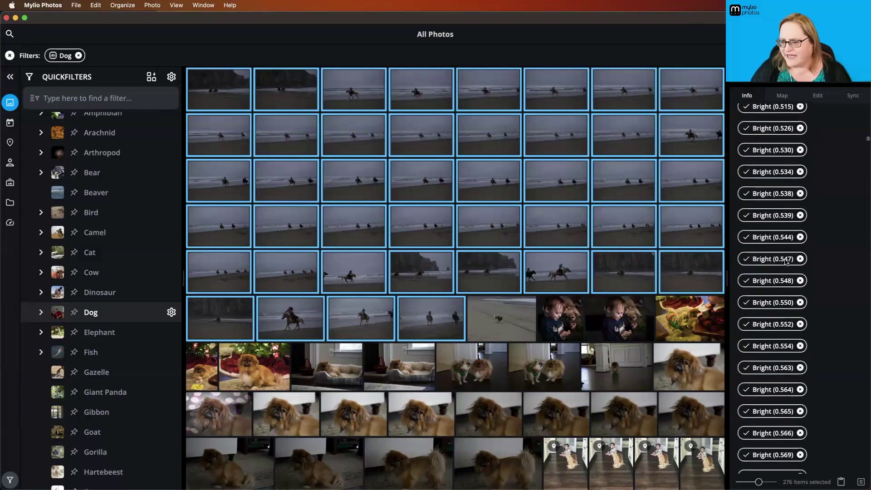
{"action": "scroll", "coordinate": [786, 262], "scroll_direction": "down", "scroll_amount": 8}
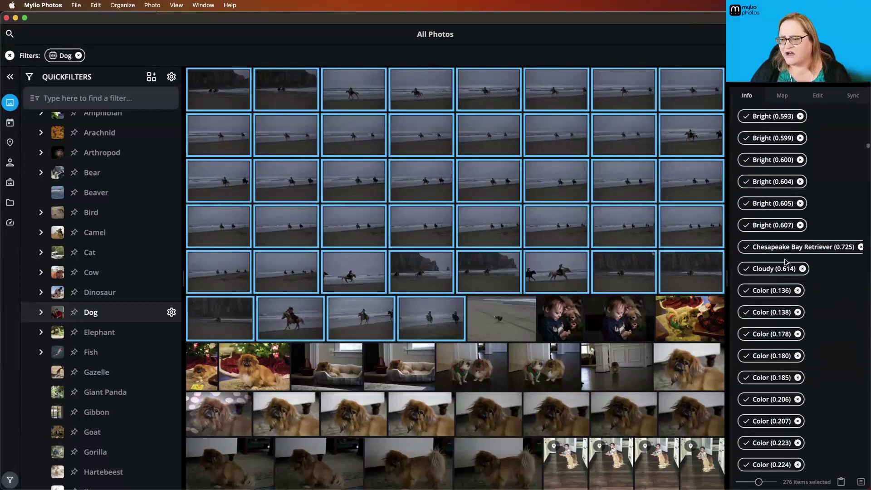
{"action": "scroll", "coordinate": [786, 262], "scroll_direction": "down", "scroll_amount": 5}
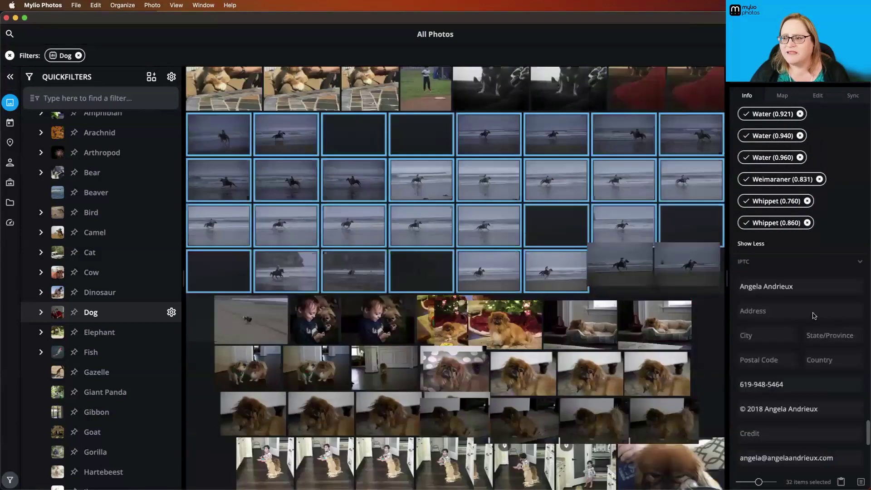
Remove the Whippet (0.860), Weimaraner (0.831) and Saluki (0.708) tags from the beach photos
{"action": "scroll", "coordinate": [803, 188], "scroll_direction": "up", "scroll_amount": 3}
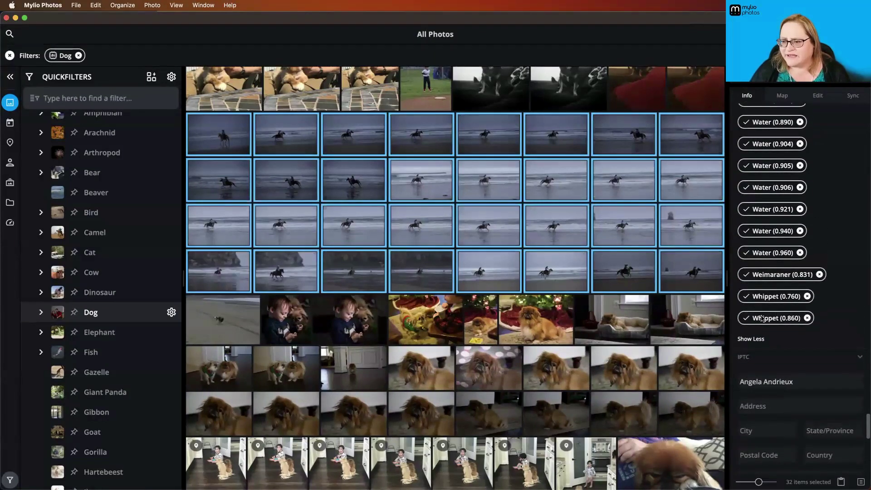
{"action": "left_click", "coordinate": [807, 318]}
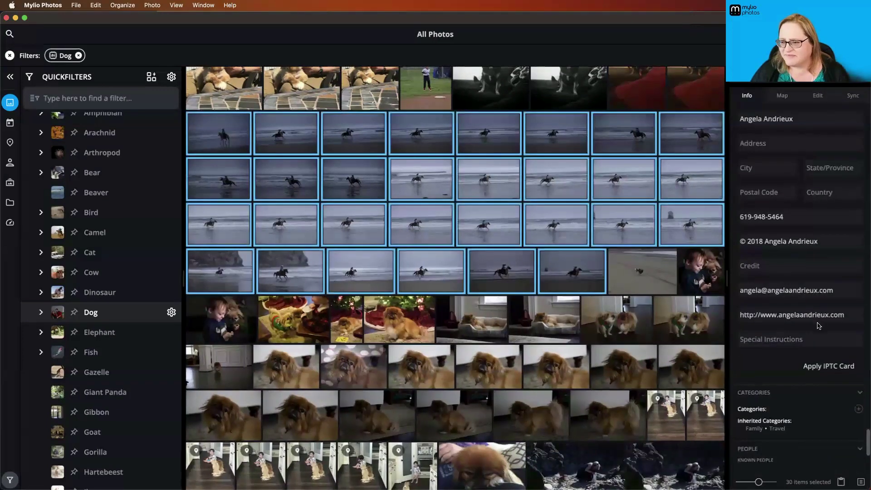
{"action": "scroll", "coordinate": [818, 325], "scroll_direction": "down", "scroll_amount": 3}
{"action": "scroll", "coordinate": [819, 326], "scroll_direction": "up", "scroll_amount": 8}
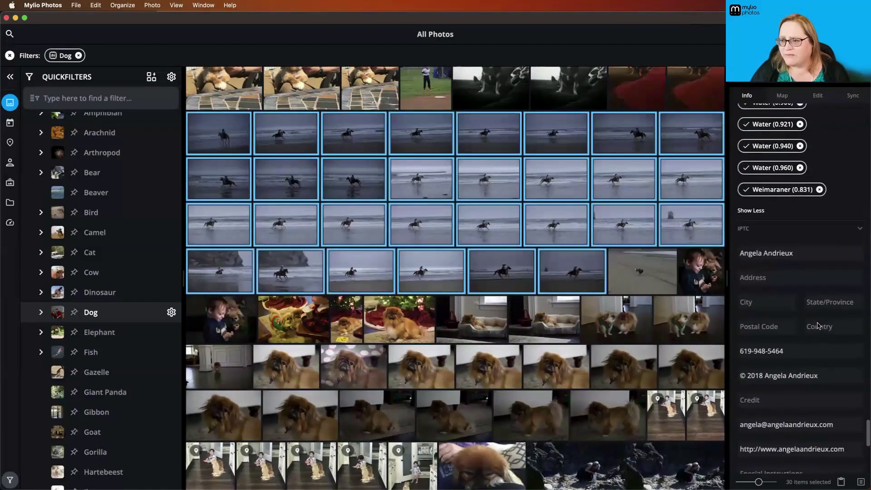
{"action": "left_click", "coordinate": [819, 193]}
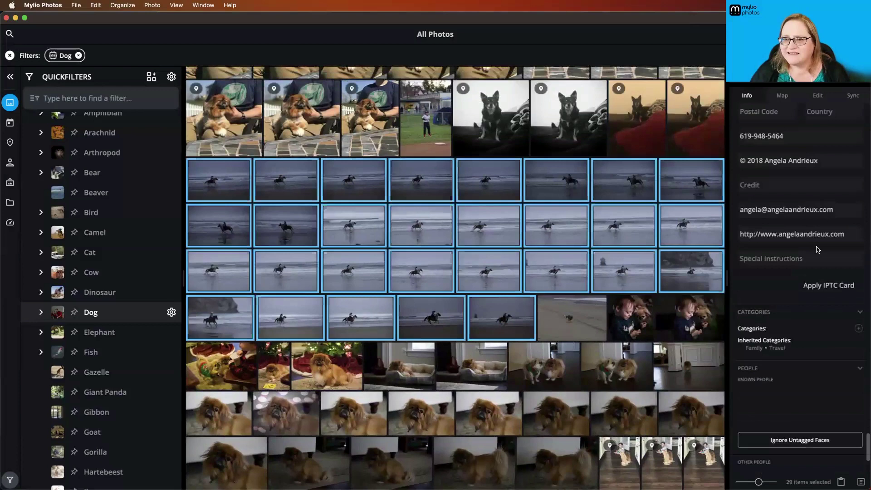
{"action": "scroll", "coordinate": [820, 241], "scroll_direction": "up", "scroll_amount": 10}
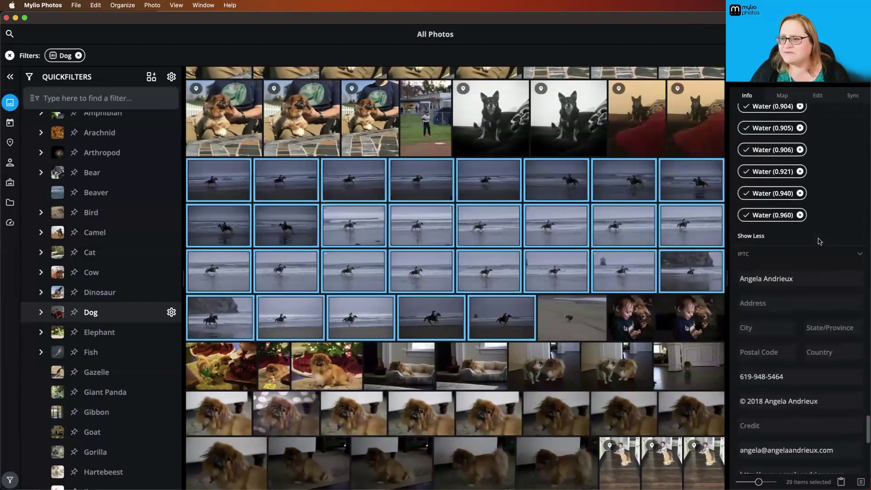
{"action": "scroll", "coordinate": [820, 241], "scroll_direction": "up", "scroll_amount": 3}
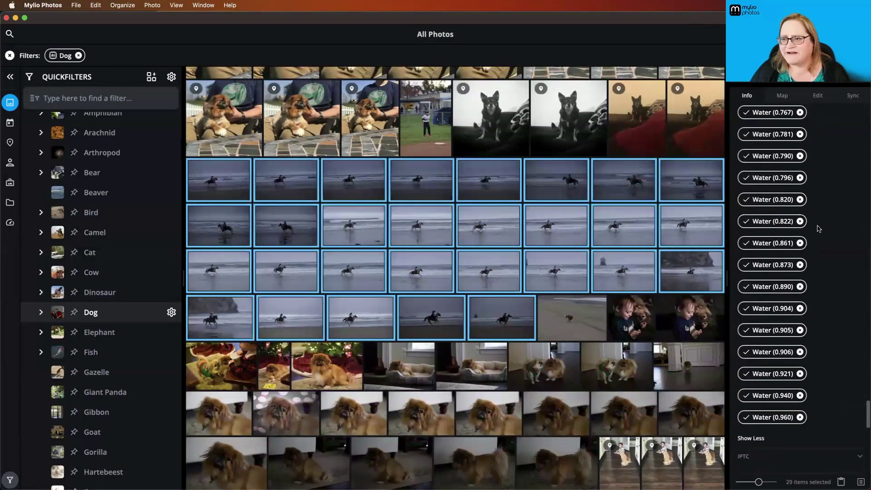
{"action": "scroll", "coordinate": [819, 228], "scroll_direction": "up", "scroll_amount": 5}
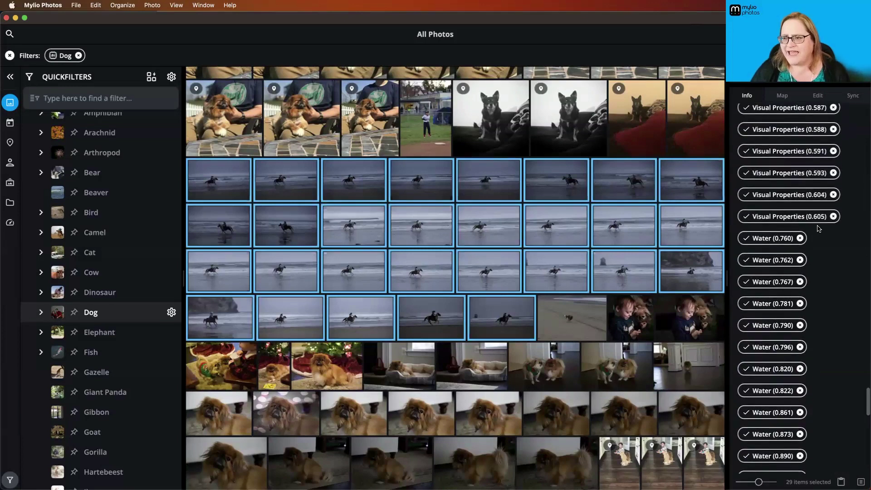
{"action": "scroll", "coordinate": [819, 228], "scroll_direction": "up", "scroll_amount": 7}
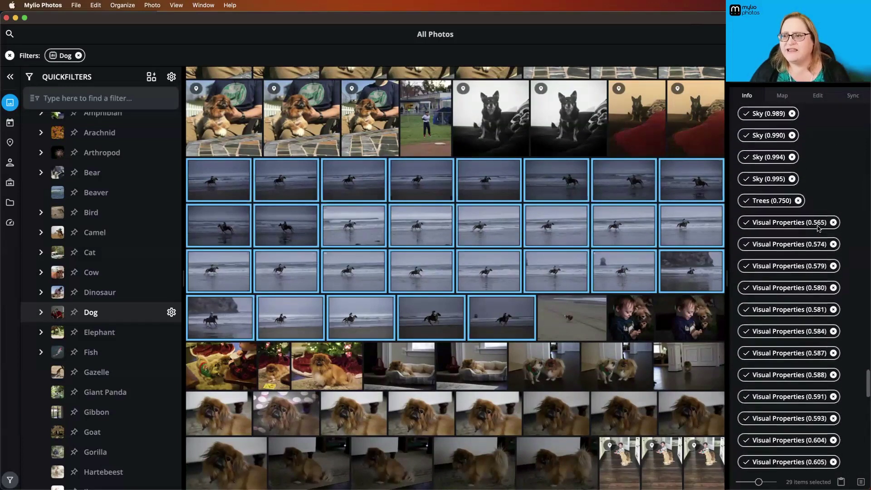
{"action": "scroll", "coordinate": [819, 229], "scroll_direction": "up", "scroll_amount": 6}
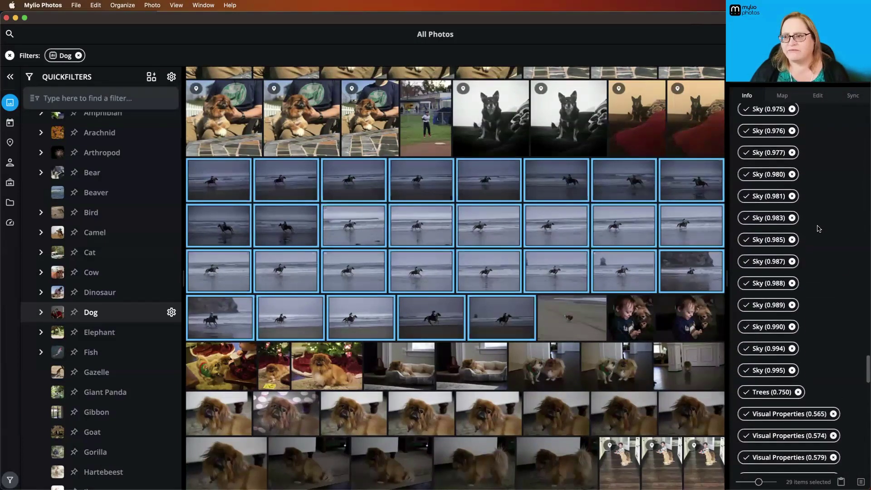
{"action": "scroll", "coordinate": [819, 228], "scroll_direction": "up", "scroll_amount": 7}
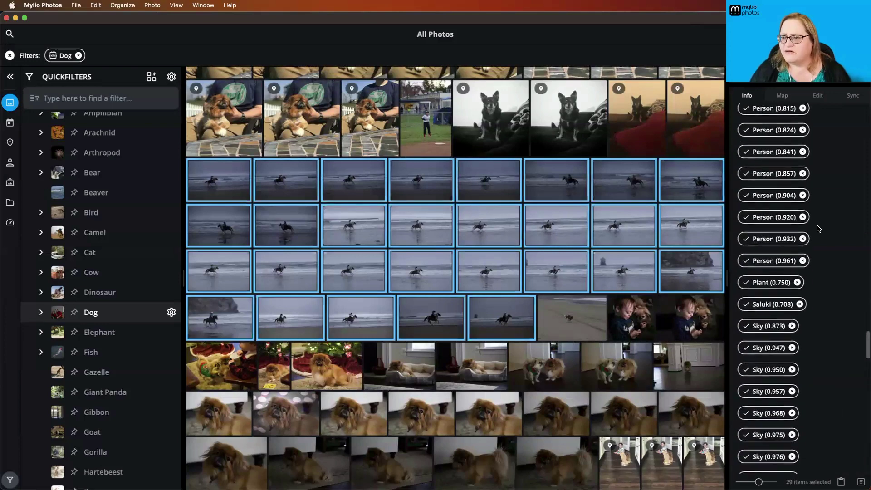
{"action": "left_click", "coordinate": [800, 308]}
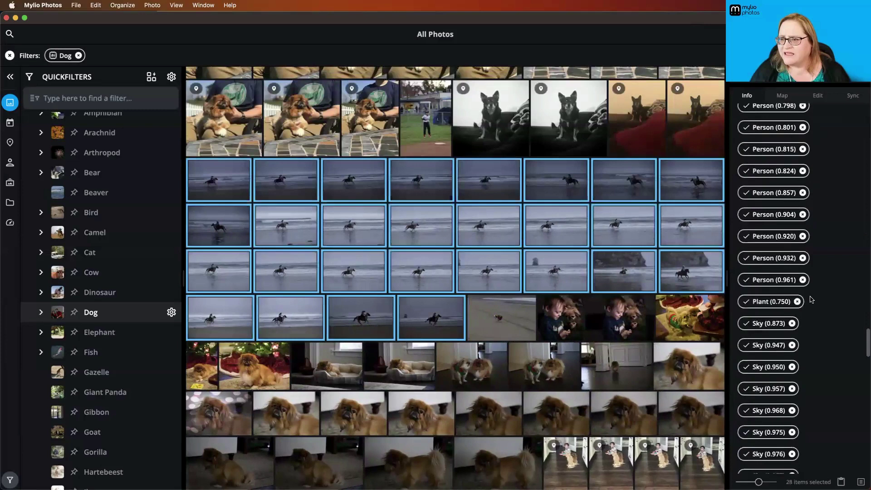
{"action": "scroll", "coordinate": [810, 300], "scroll_direction": "up", "scroll_amount": 8}
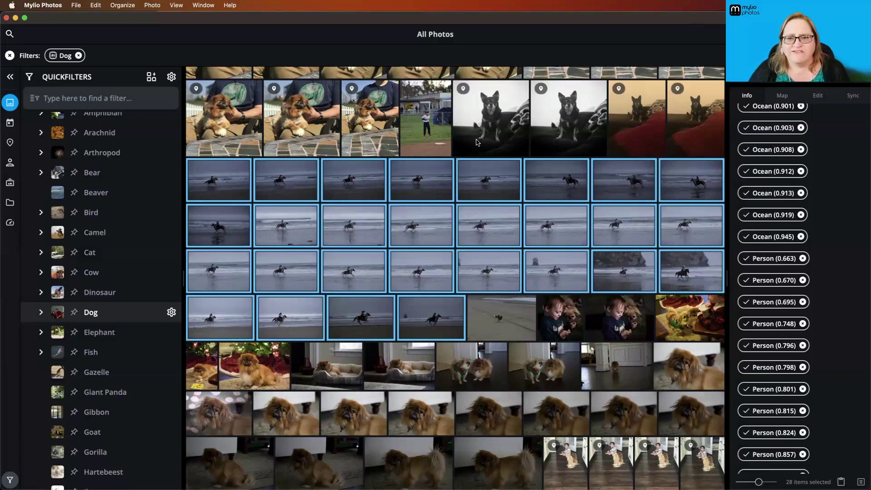
Select only the black dog photo and bring up its context menu of actions
{"action": "left_click", "coordinate": [491, 130]}
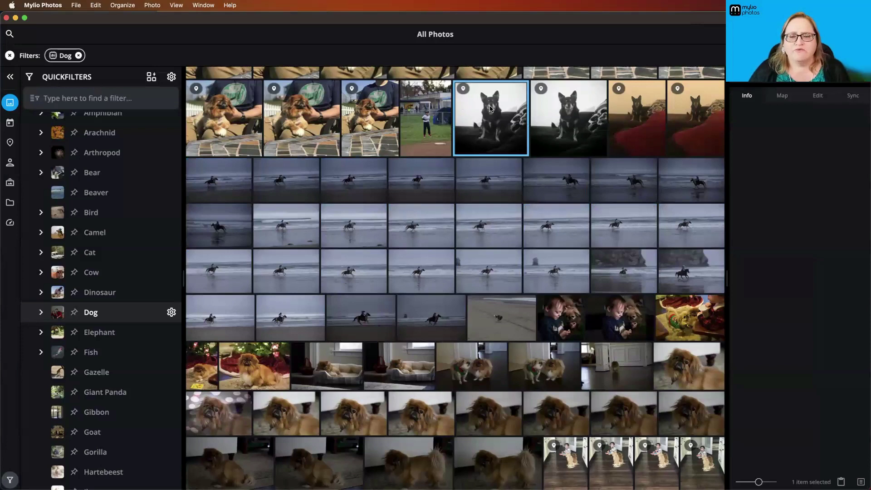
{"action": "right_click", "coordinate": [491, 109]}
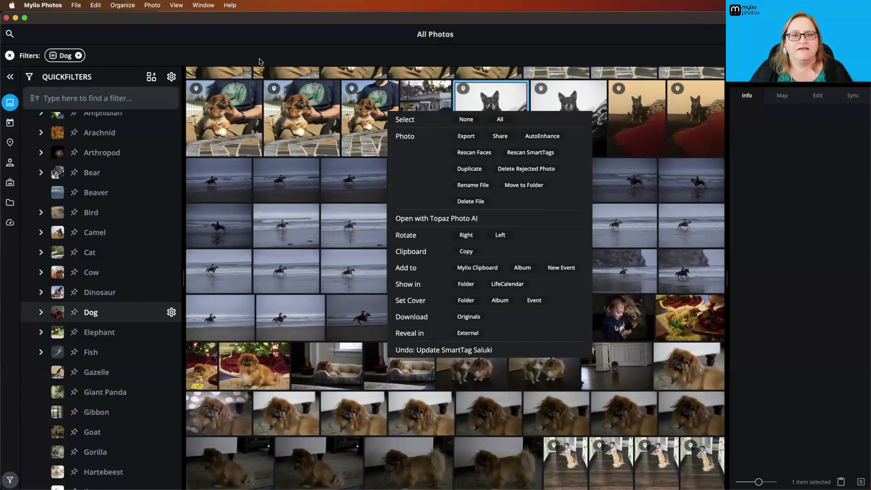
Dismiss the actions menu and select a fluffy brown Pekingese photo from Nov 25, 2017
{"action": "left_click", "coordinate": [365, 130]}
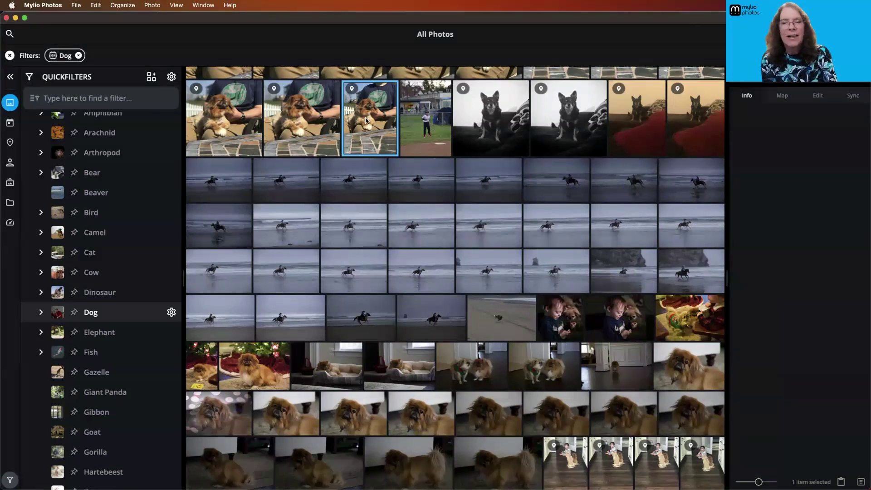
{"action": "left_click", "coordinate": [395, 427]}
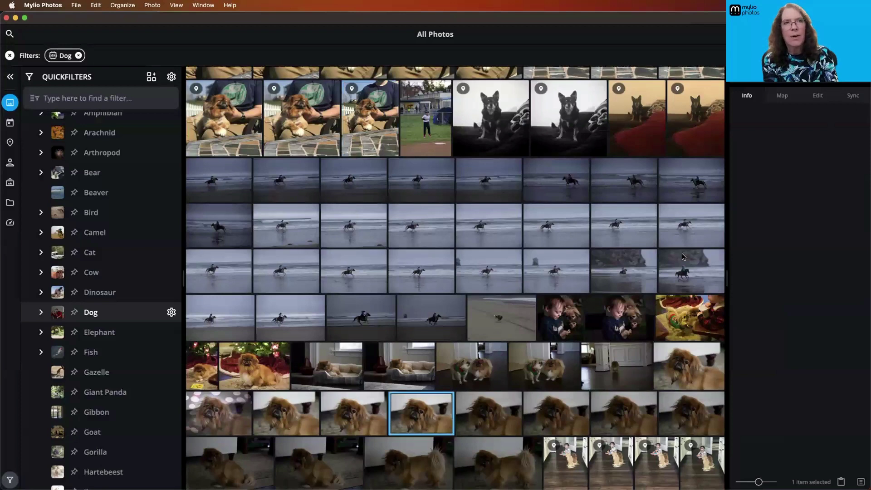
Open the Pekingese photo full size, showing its Dog (0.855) and Pekinese (0.855) tags
{"action": "double_click", "coordinate": [424, 416]}
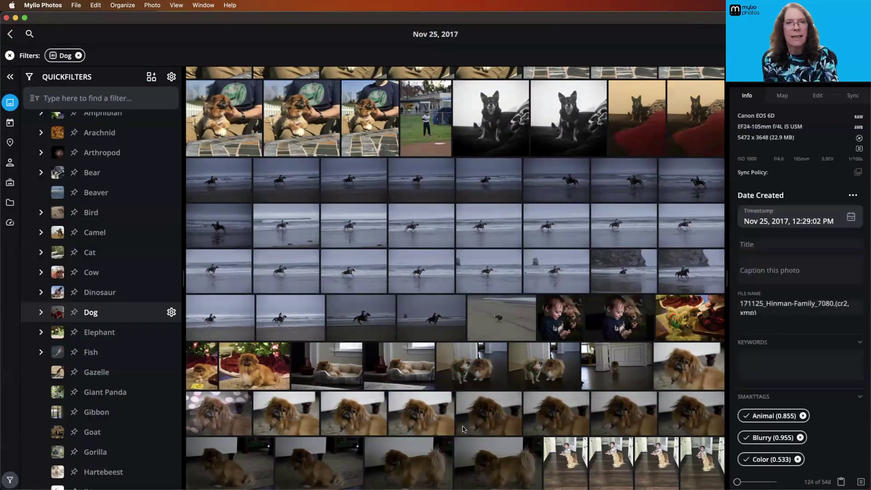
{"action": "scroll", "coordinate": [794, 327], "scroll_direction": "down", "scroll_amount": 5}
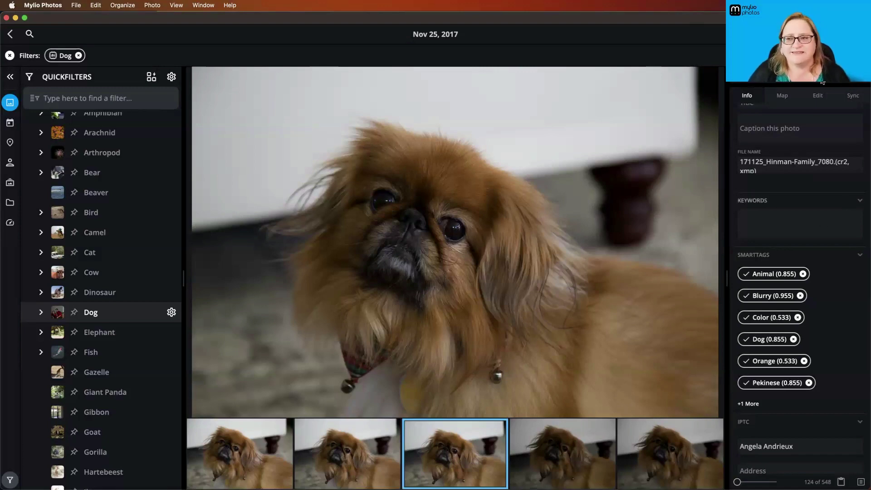
{"action": "left_click", "coordinate": [856, 34]}
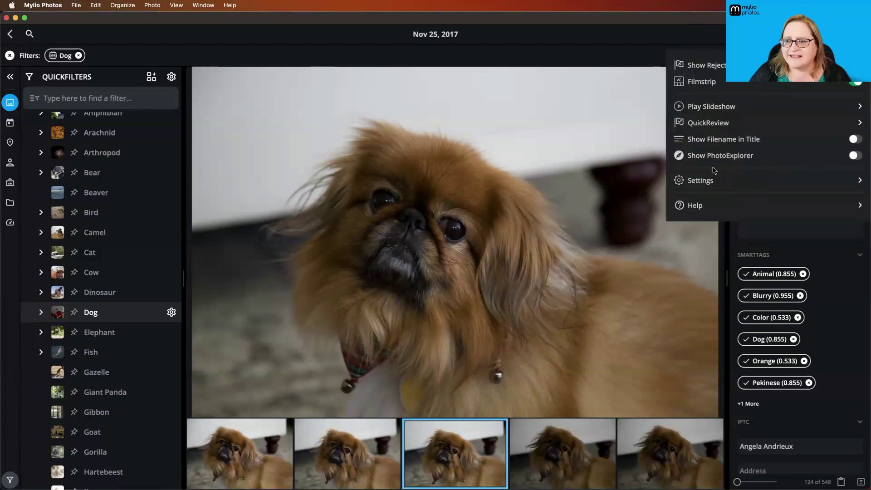
Review the Advanced face-detection and SmartTag settings, then close Settings back to the photo
{"action": "left_click", "coordinate": [702, 180]}
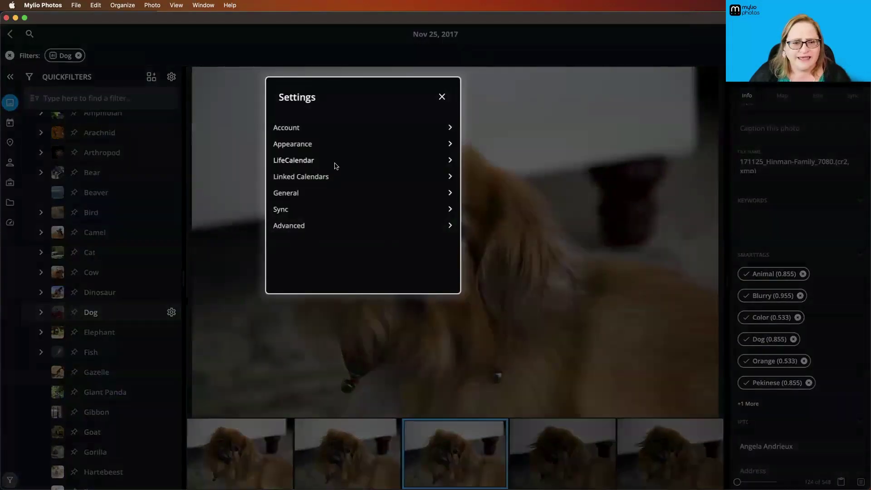
{"action": "left_click", "coordinate": [339, 226]}
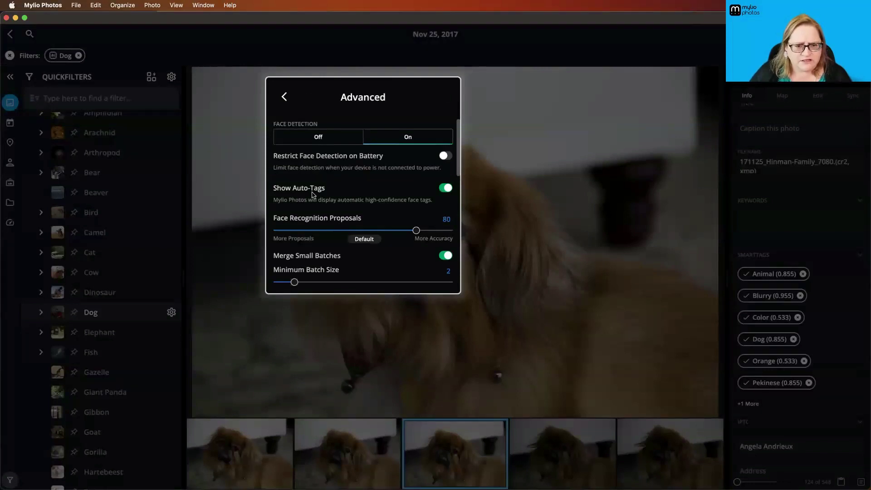
{"action": "scroll", "coordinate": [312, 195], "scroll_direction": "down", "scroll_amount": 5}
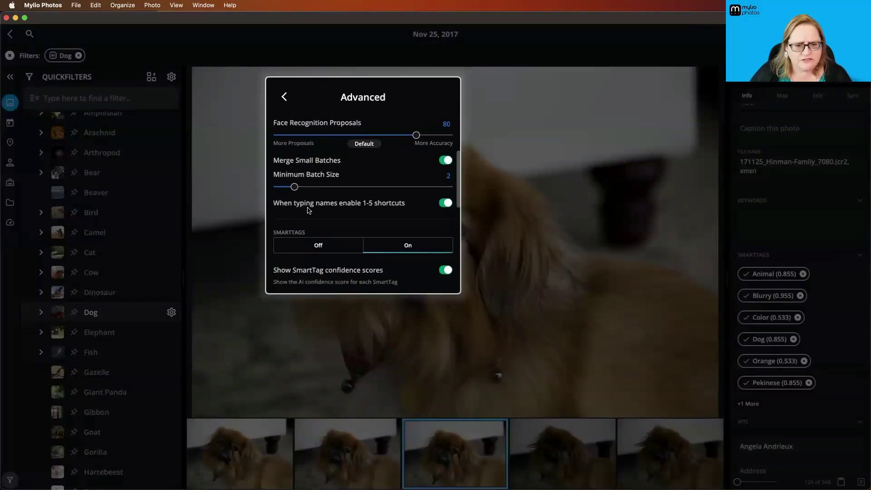
{"action": "scroll", "coordinate": [307, 210], "scroll_direction": "down", "scroll_amount": 3}
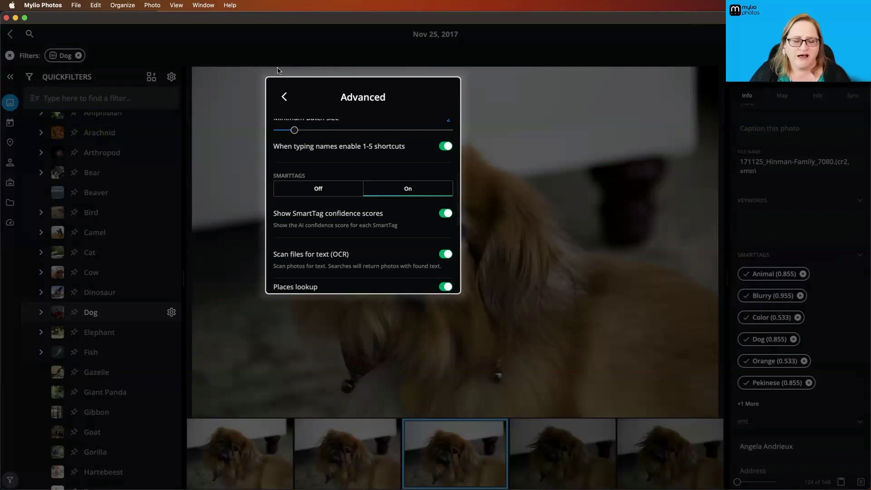
{"action": "left_click", "coordinate": [284, 96]}
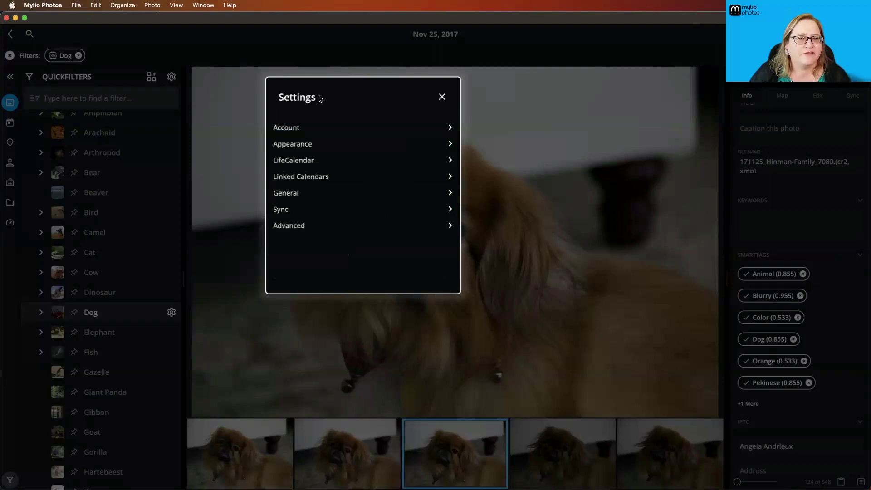
{"action": "left_click", "coordinate": [442, 97]}
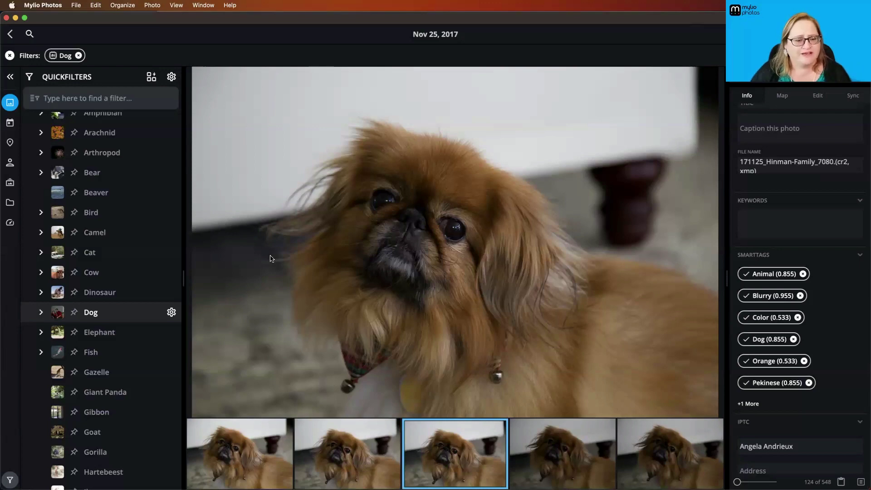
Return to the Dog-filtered grid, select the horse beach photos, and dismiss their actions menu
{"action": "key", "text": "Escape"}
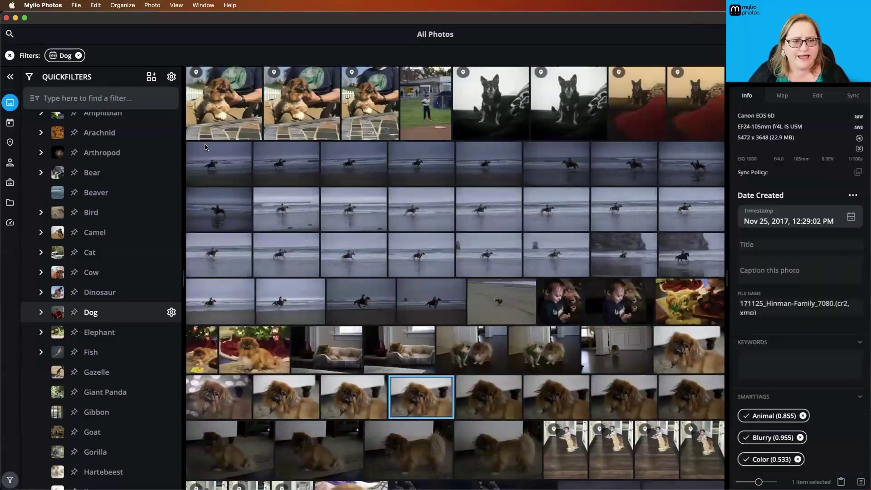
{"action": "left_click", "coordinate": [427, 301], "text": "shift"}
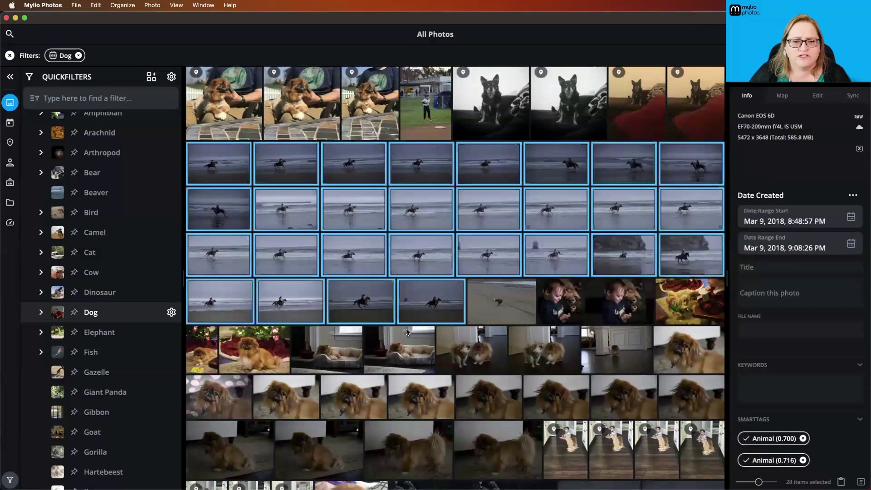
{"action": "right_click", "coordinate": [369, 209]}
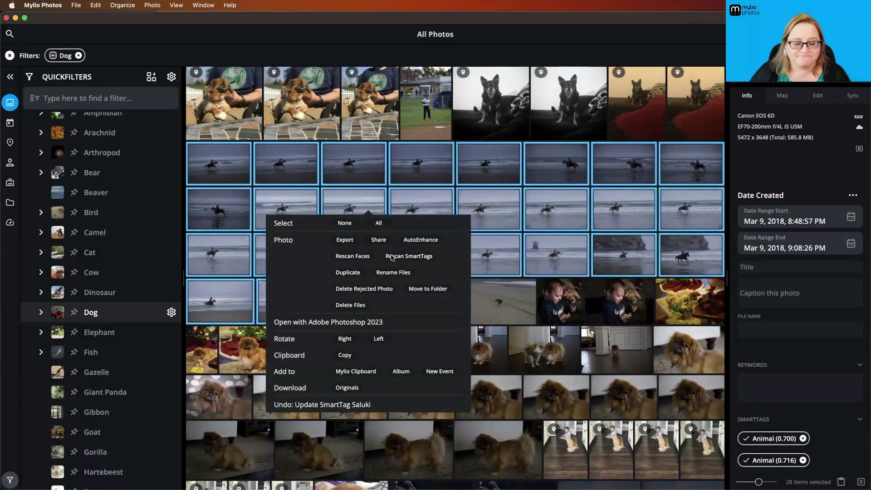
{"action": "left_click", "coordinate": [349, 204]}
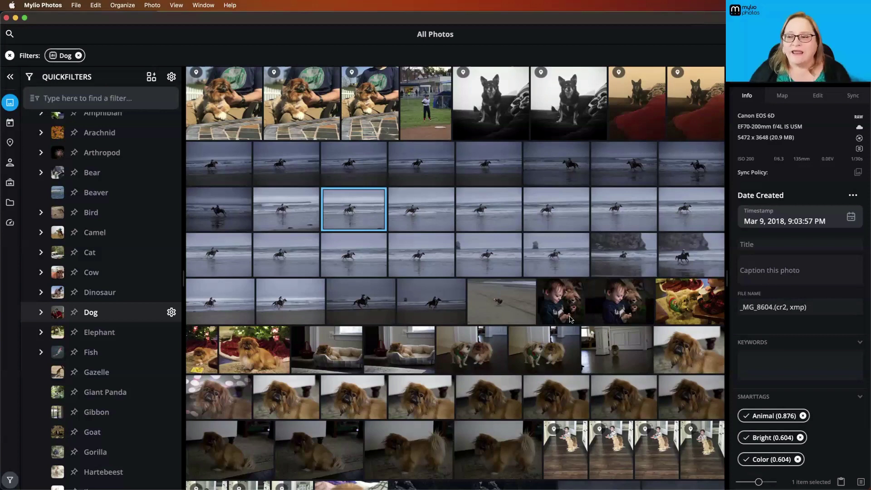
Select all 28 horse beach photos and enter the keywords 'horse, beach' in the Info panel
{"action": "left_click", "coordinate": [441, 297]}
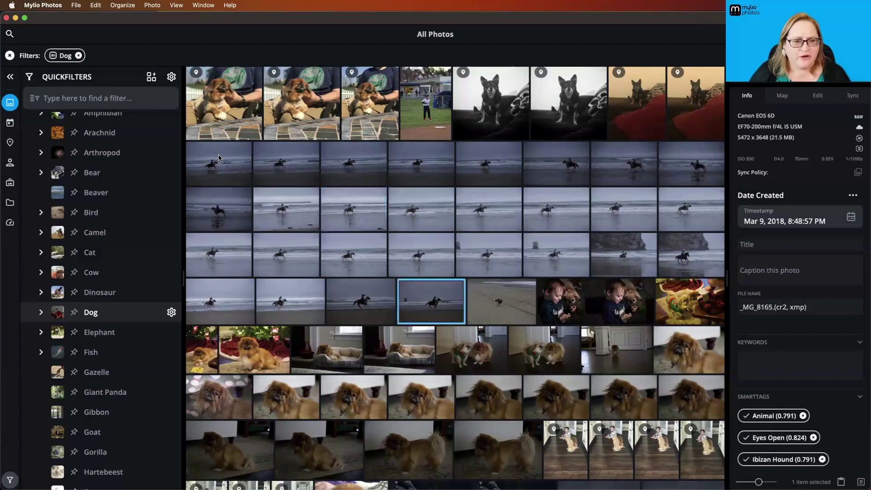
{"action": "left_click", "coordinate": [219, 155], "text": "shift"}
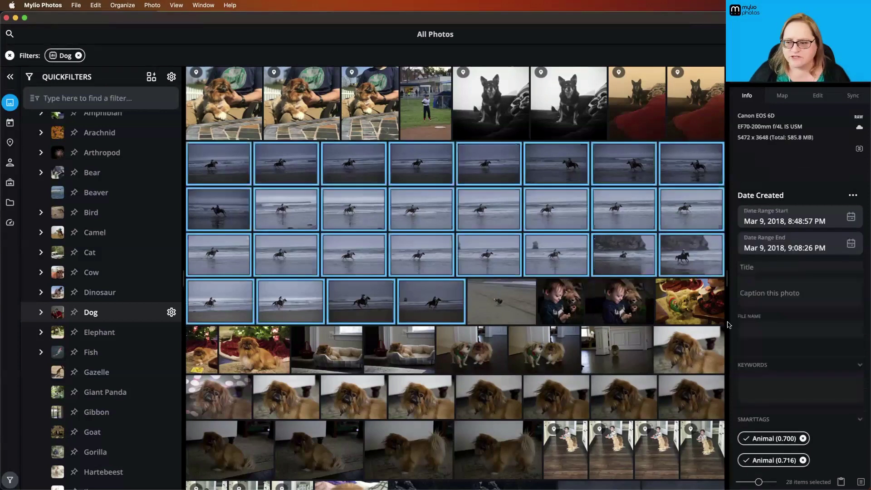
{"action": "left_click", "coordinate": [802, 389]}
{"action": "type", "text": "horse"}
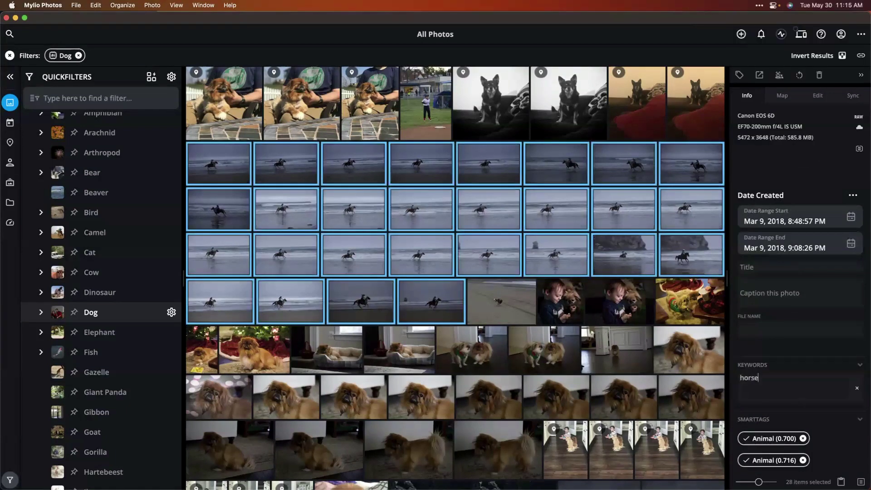
{"action": "type", "text": ", beach"}
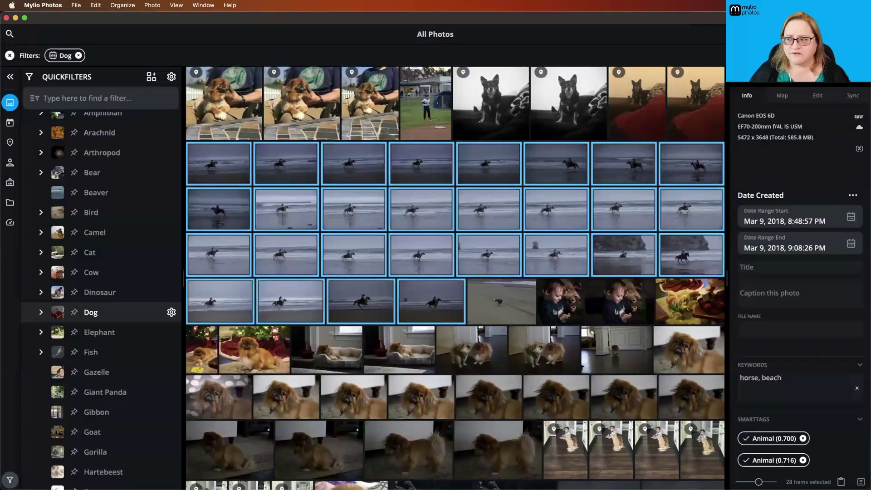
{"action": "key", "text": "super+space"}
Launch Safari via Spotlight to check the Zoom meeting tab, then switch back to Mylio Photos
{"action": "type", "text": "sa"}
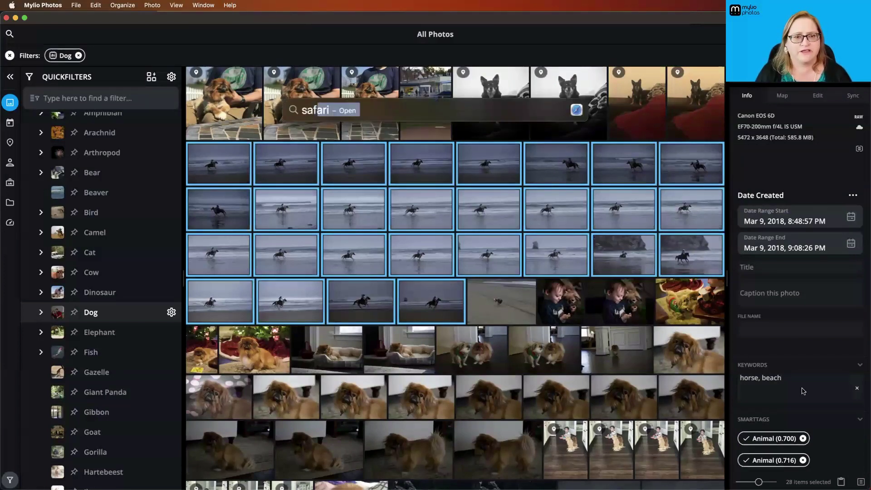
{"action": "key", "text": "Return"}
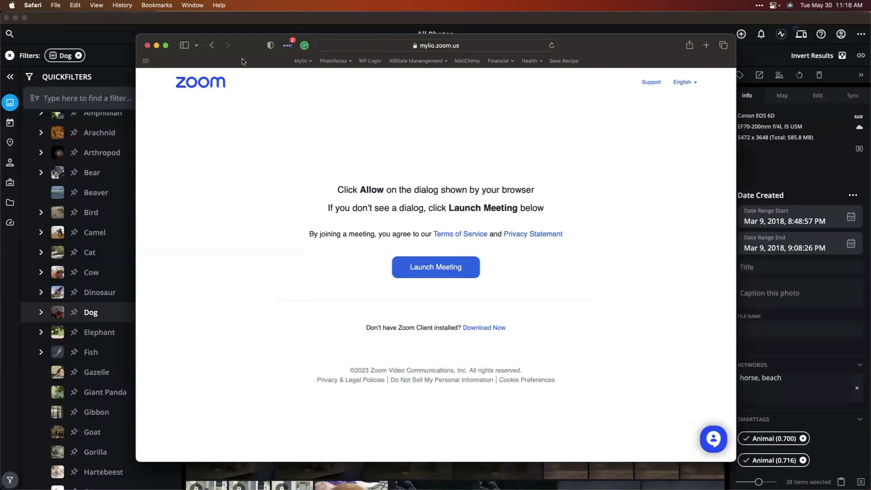
{"action": "left_click", "coordinate": [782, 150]}
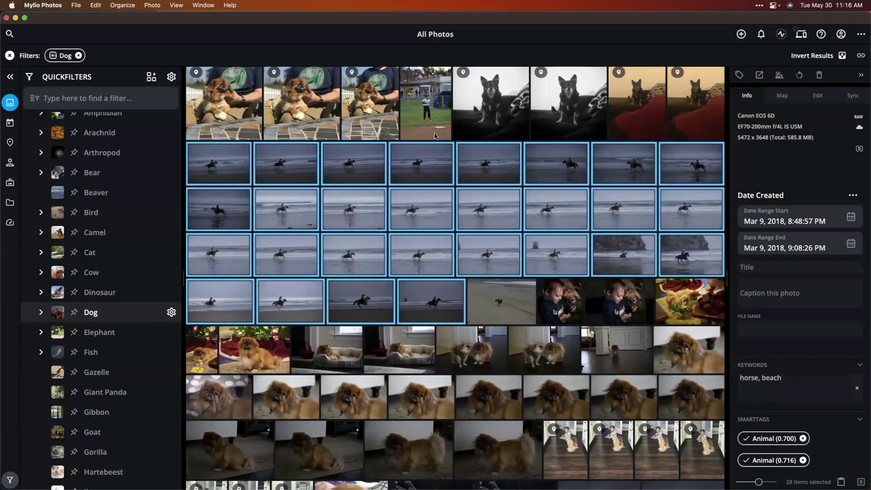
Commit the 'horse, beach' keywords to the 28 selected photos
{"action": "key", "text": "Return"}
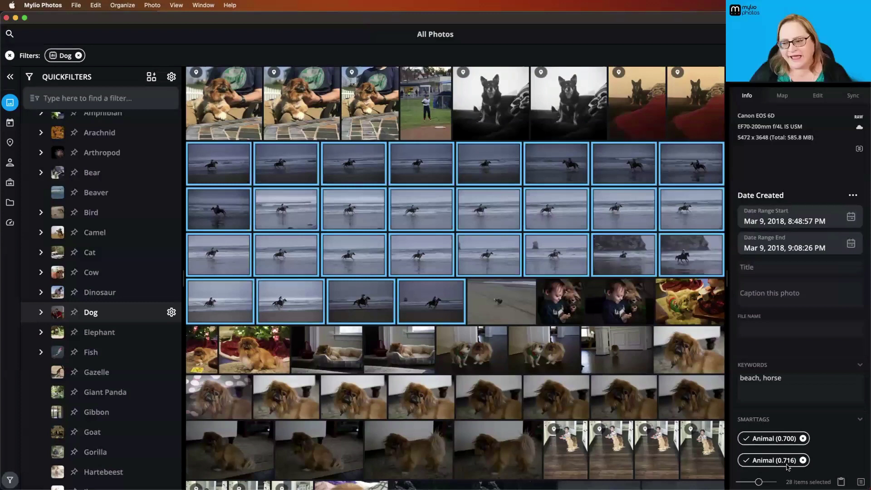
Search the library for 'horse', review the matching beach photos, then close the search
{"action": "left_click", "coordinate": [9, 34]}
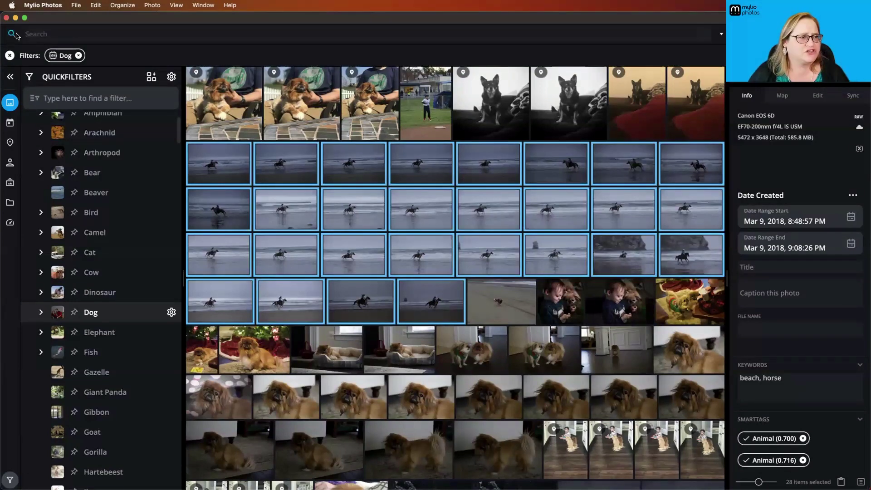
{"action": "type", "text": "horse"}
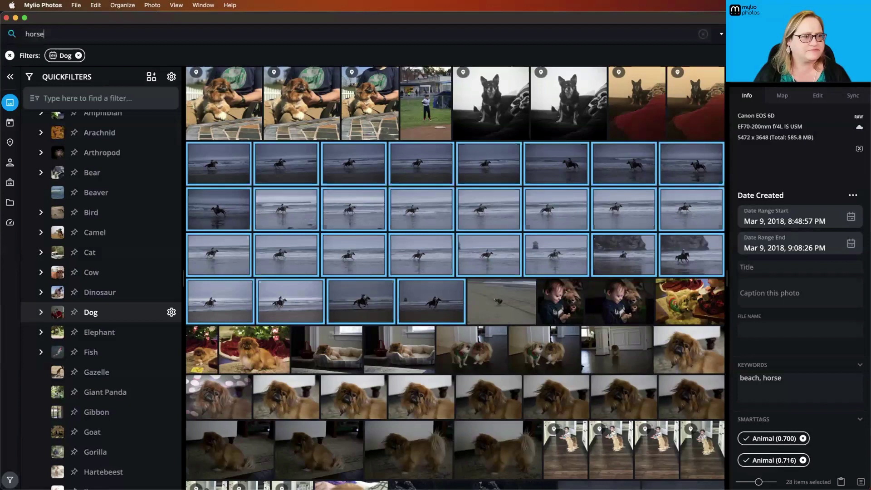
{"action": "key", "text": "Return"}
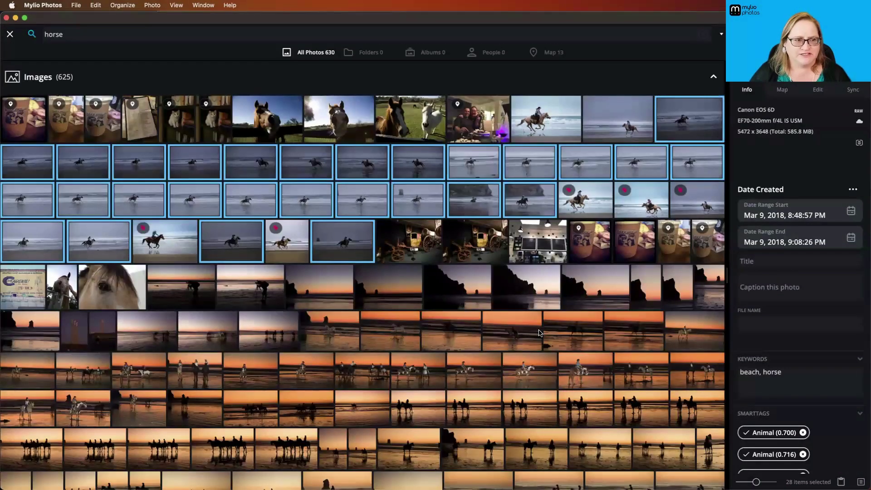
{"action": "scroll", "coordinate": [387, 324], "scroll_direction": "down", "scroll_amount": 1}
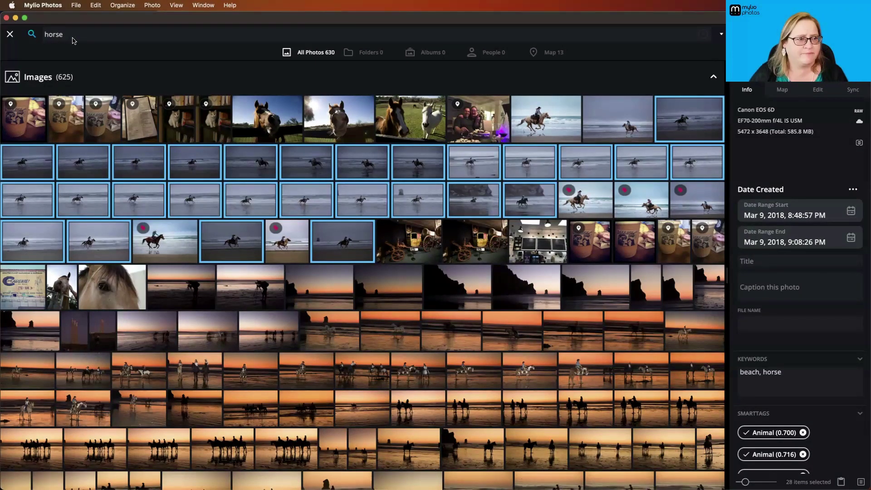
{"action": "left_click", "coordinate": [10, 34]}
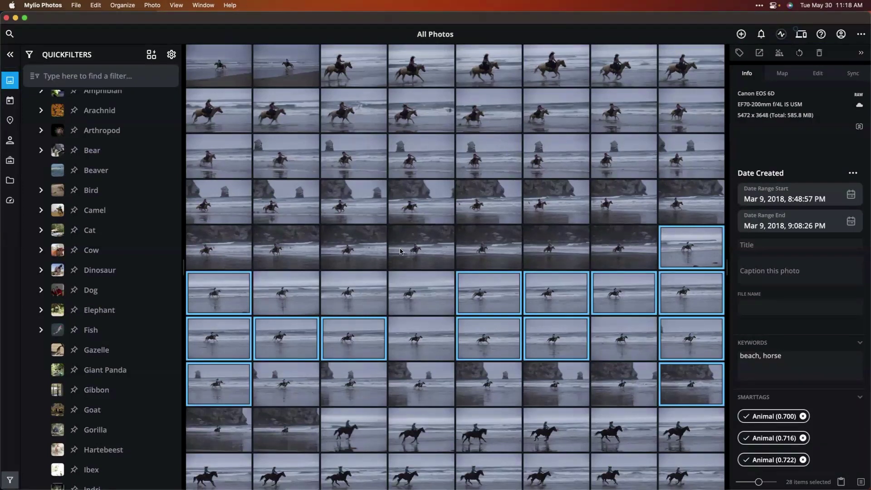
Open the actions menu for the single horse beach photo _MG_8609
{"action": "left_click", "coordinate": [415, 246]}
{"action": "right_click", "coordinate": [415, 246]}
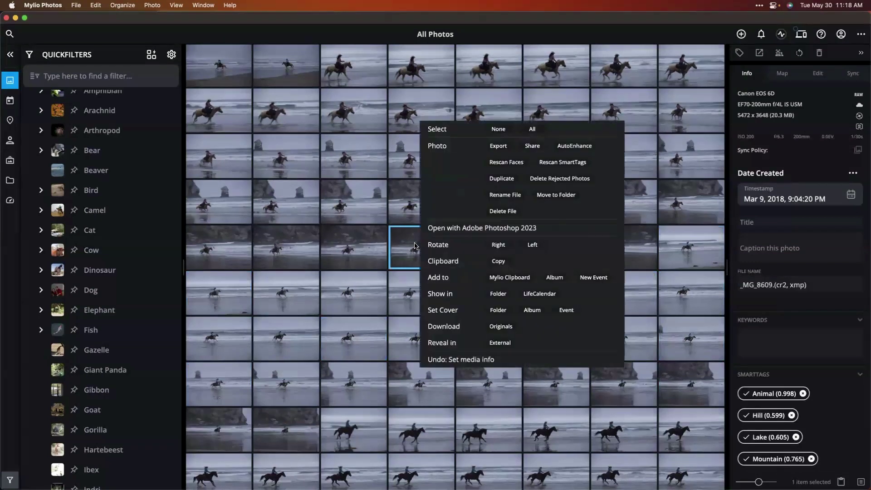